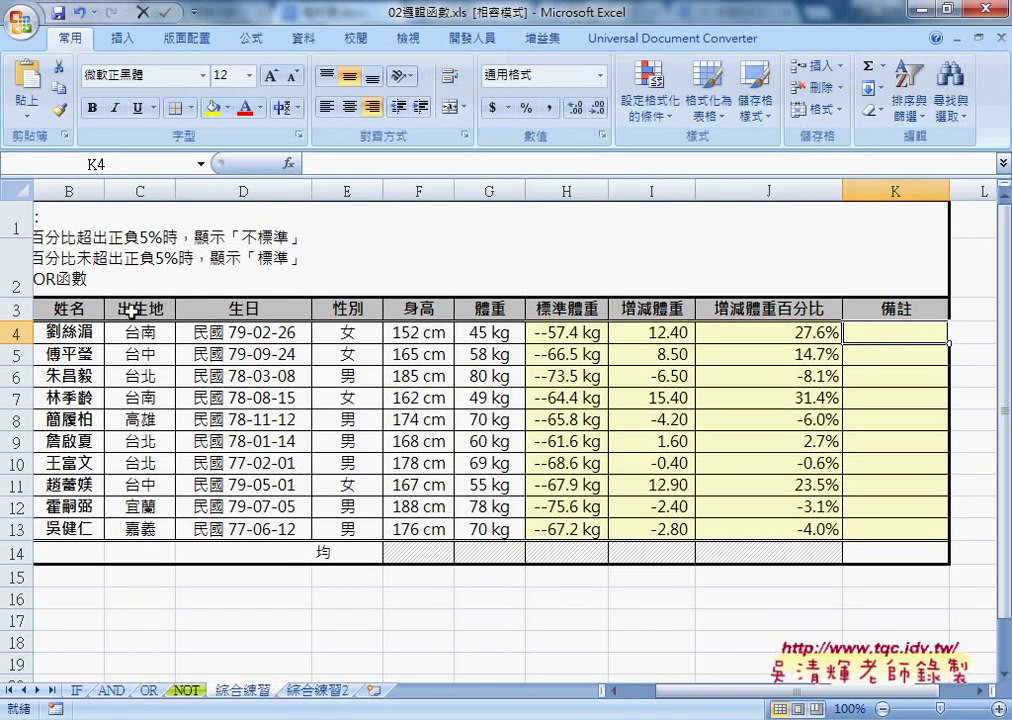
Sketch the upper 5% and lower -5% threshold lines with arrows and labels on the sheet.
{"action": "left_click_drag", "start_coordinate": [728, 690], "coordinate": [697, 699]}
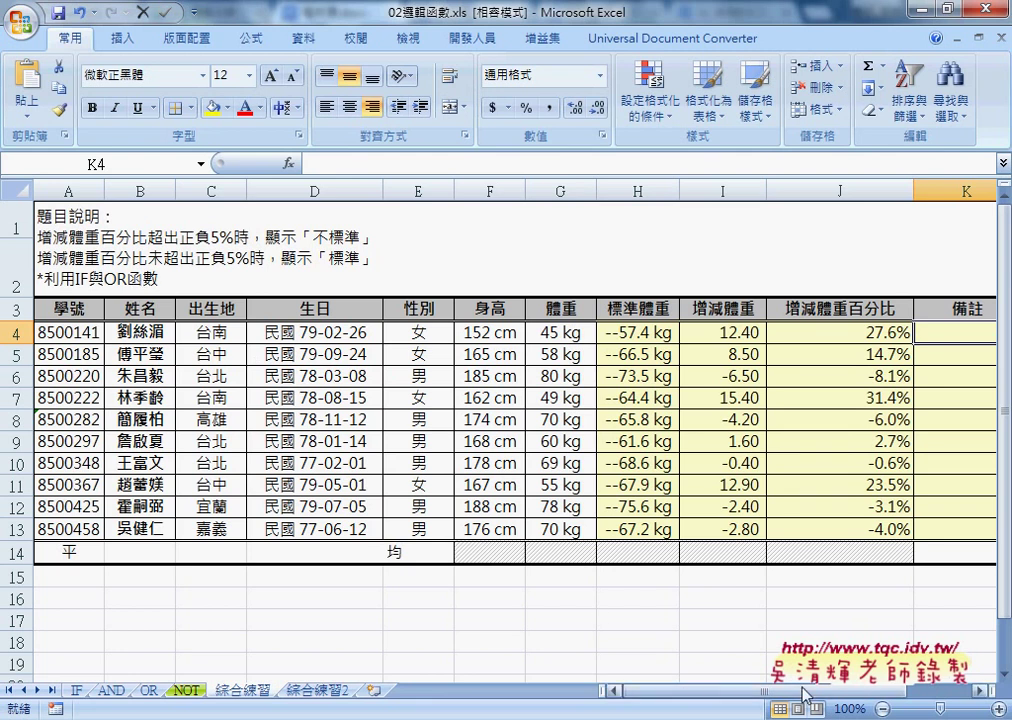
{"action": "left_click_drag", "start_coordinate": [802, 697], "coordinate": [876, 700]}
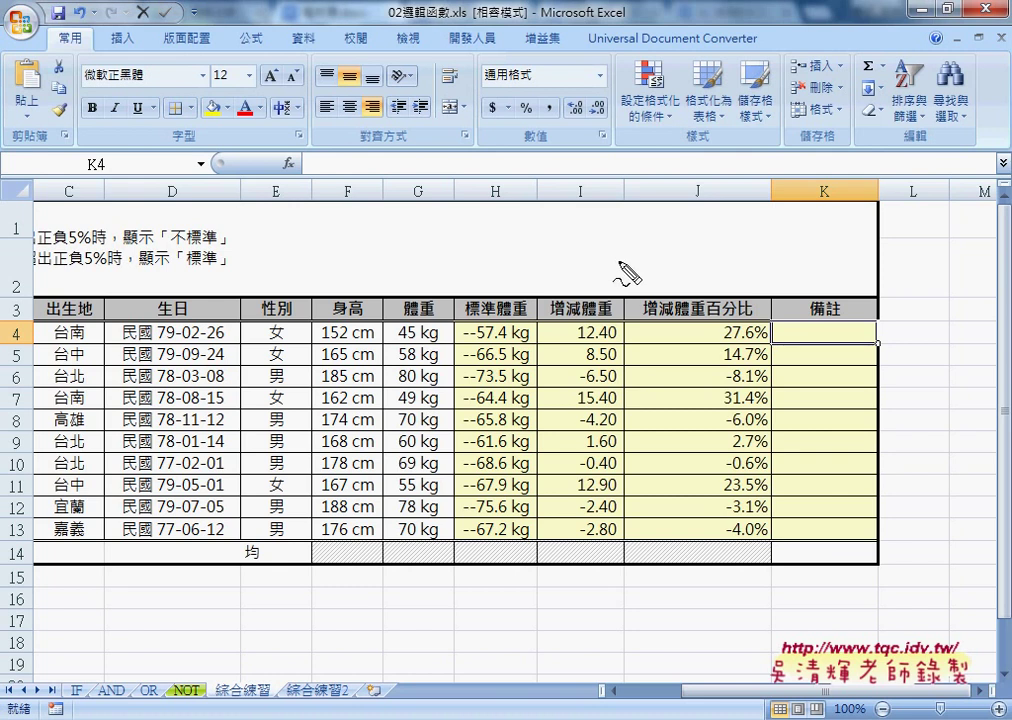
{"action": "mouse_move", "coordinate": [659, 226]}
{"action": "left_mouse_down"}
{"action": "mouse_move", "coordinate": [762, 228]}
{"action": "mouse_move", "coordinate": [730, 143]}
{"action": "mouse_move", "coordinate": [749, 156]}
{"action": "left_mouse_up"}
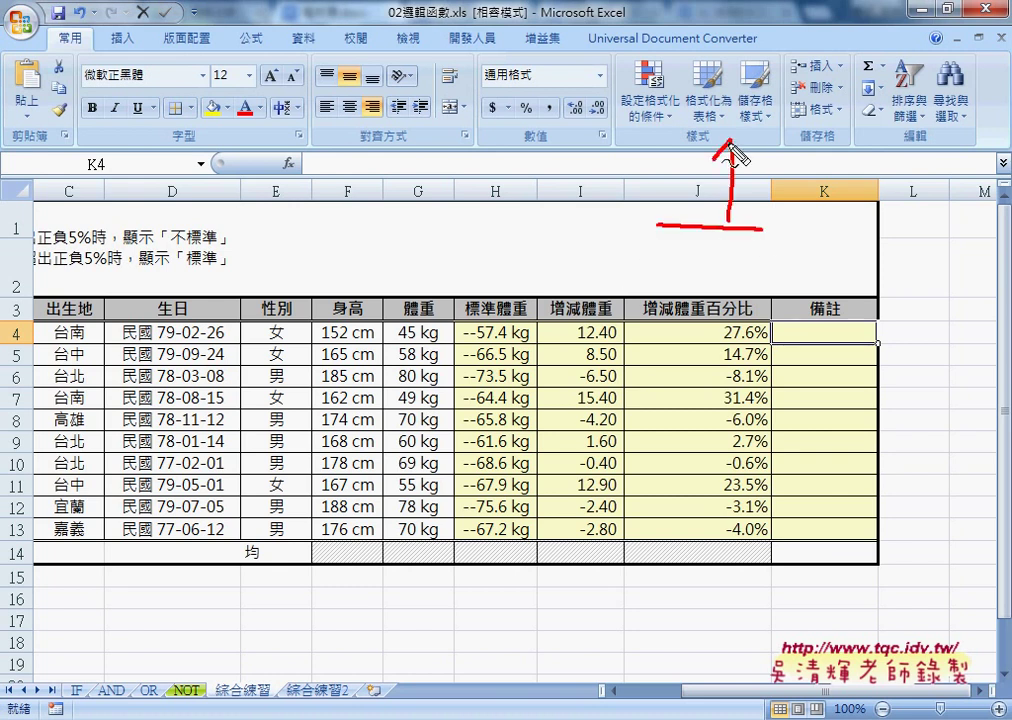
{"action": "mouse_move", "coordinate": [807, 200]}
{"action": "left_mouse_down"}
{"action": "mouse_move", "coordinate": [786, 229]}
{"action": "mouse_move", "coordinate": [822, 214]}
{"action": "left_mouse_up"}
{"action": "mouse_move", "coordinate": [836, 206]}
{"action": "left_mouse_down"}
{"action": "mouse_move", "coordinate": [818, 234]}
{"action": "mouse_move", "coordinate": [848, 230]}
{"action": "left_mouse_up"}
{"action": "left_click_drag", "start_coordinate": [690, 271], "coordinate": [752, 271]}
{"action": "mouse_move", "coordinate": [733, 272]}
{"action": "left_mouse_down"}
{"action": "mouse_move", "coordinate": [735, 335]}
{"action": "mouse_move", "coordinate": [748, 316]}
{"action": "mouse_move", "coordinate": [808, 288]}
{"action": "mouse_move", "coordinate": [812, 302]}
{"action": "mouse_move", "coordinate": [838, 278]}
{"action": "mouse_move", "coordinate": [845, 322]}
{"action": "left_mouse_up"}
{"action": "left_click_drag", "start_coordinate": [852, 280], "coordinate": [873, 306]}
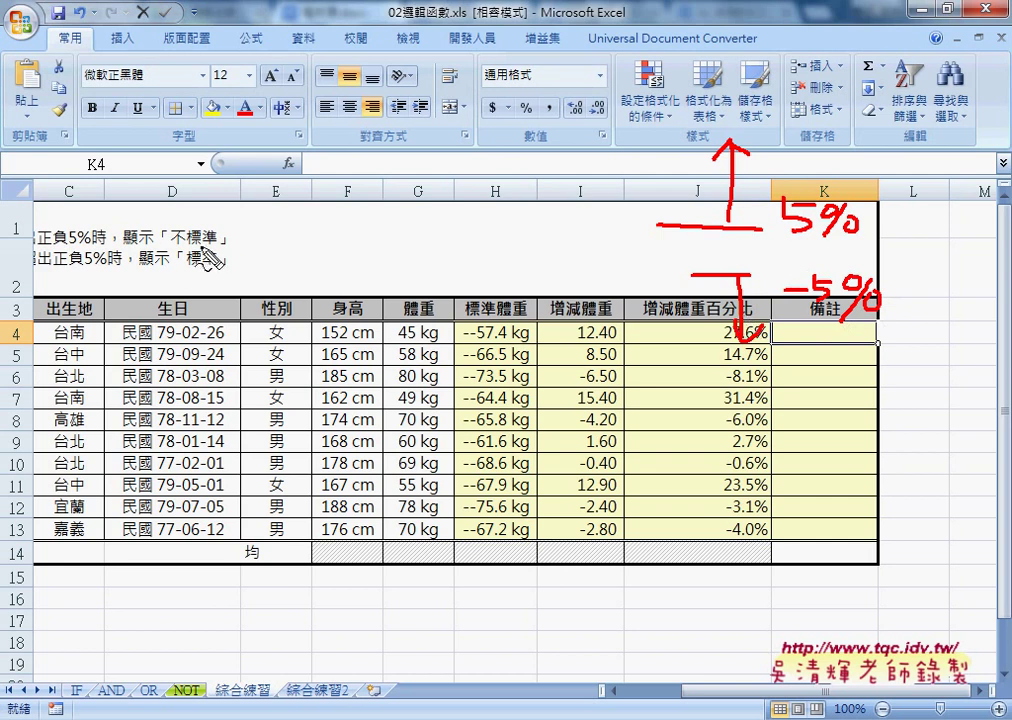
Circle 不標準, note that either threshold condition applies, and mark the in-range zone.
{"action": "left_click_drag", "start_coordinate": [208, 224], "coordinate": [212, 242]}
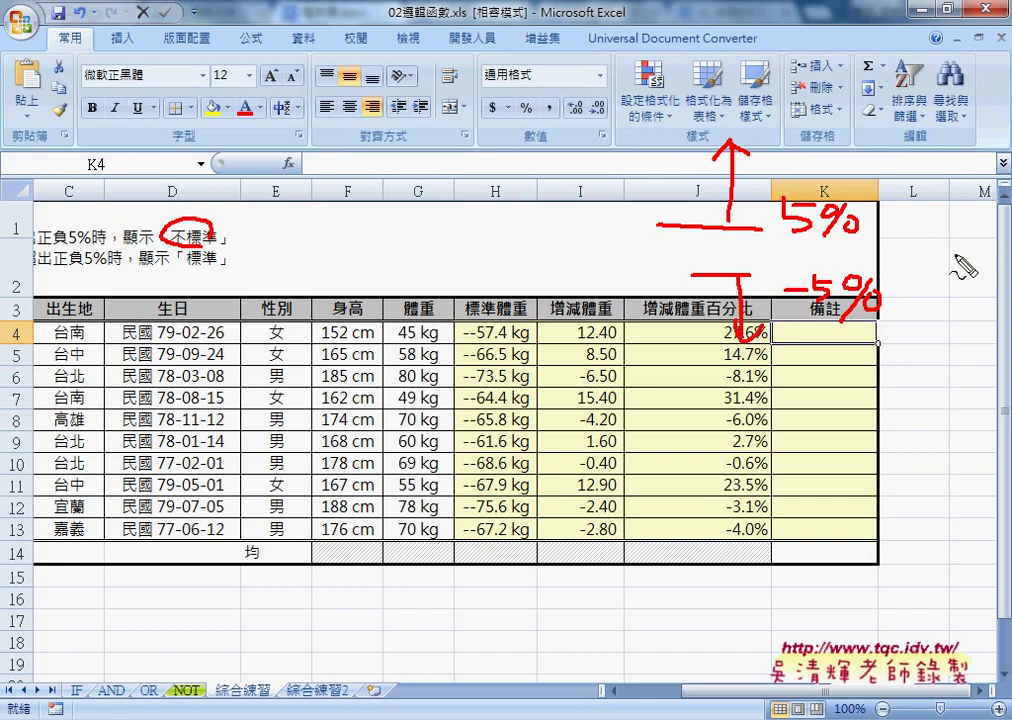
{"action": "mouse_move", "coordinate": [918, 228]}
{"action": "left_mouse_down"}
{"action": "mouse_move", "coordinate": [912, 258]}
{"action": "mouse_move", "coordinate": [925, 232]}
{"action": "mouse_move", "coordinate": [955, 250]}
{"action": "left_mouse_up"}
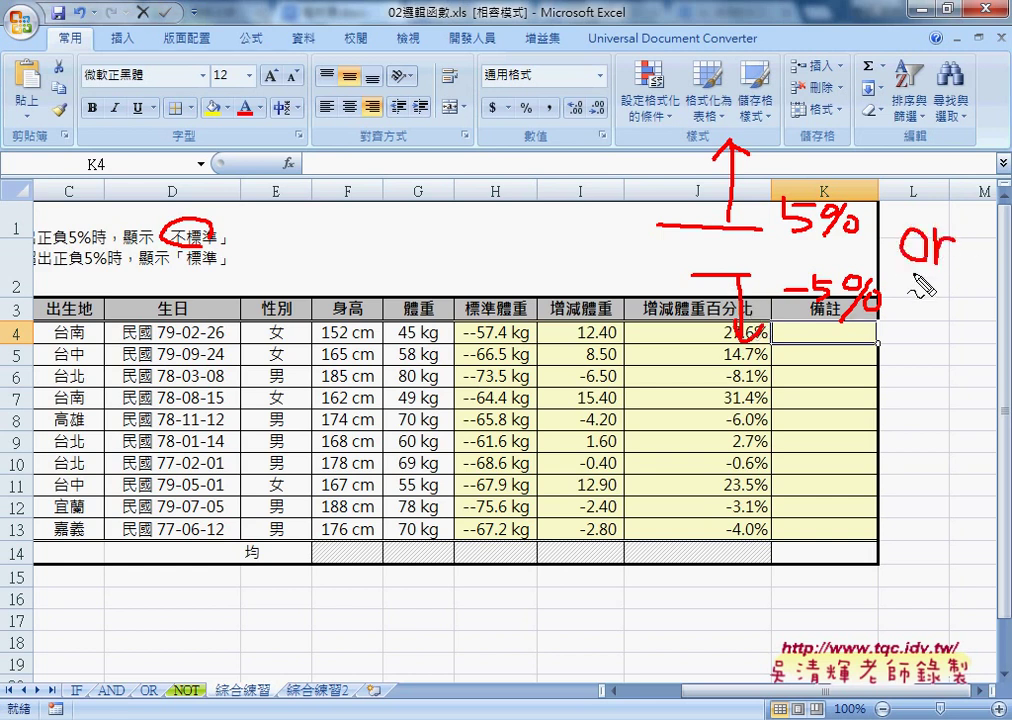
{"action": "mouse_move", "coordinate": [914, 285]}
{"action": "left_mouse_down"}
{"action": "mouse_move", "coordinate": [950, 284]}
{"action": "mouse_move", "coordinate": [952, 295]}
{"action": "left_mouse_up"}
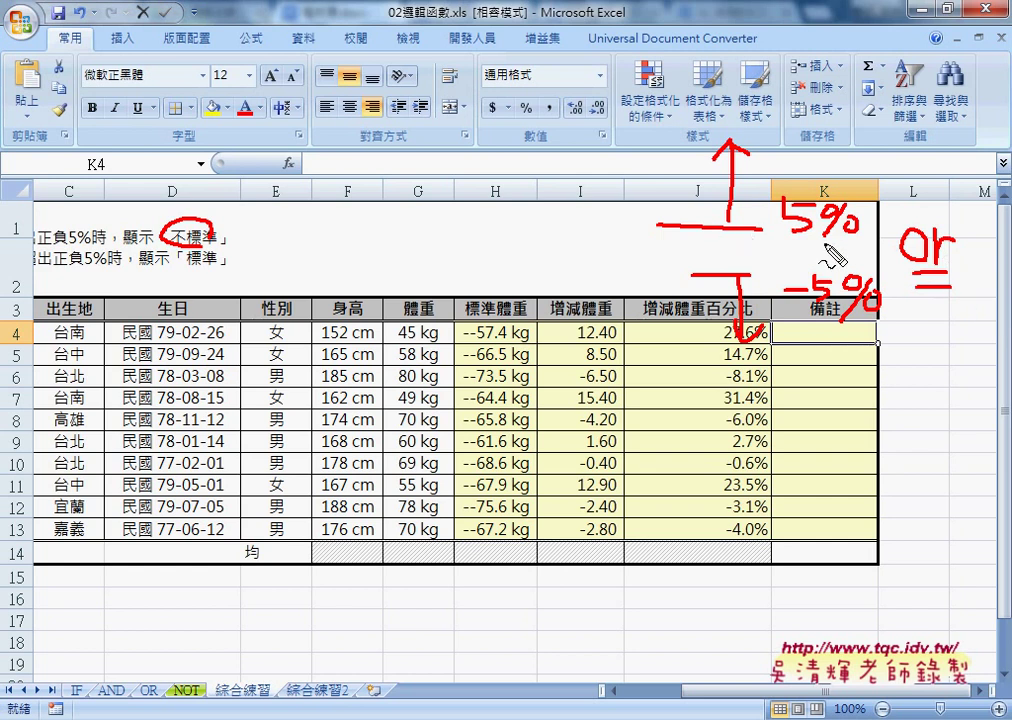
{"action": "left_click_drag", "start_coordinate": [713, 245], "coordinate": [757, 245]}
{"action": "mouse_move", "coordinate": [722, 248]}
{"action": "left_mouse_down"}
{"action": "mouse_move", "coordinate": [716, 262]}
{"action": "mouse_move", "coordinate": [746, 272]}
{"action": "mouse_move", "coordinate": [726, 278]}
{"action": "left_mouse_up"}
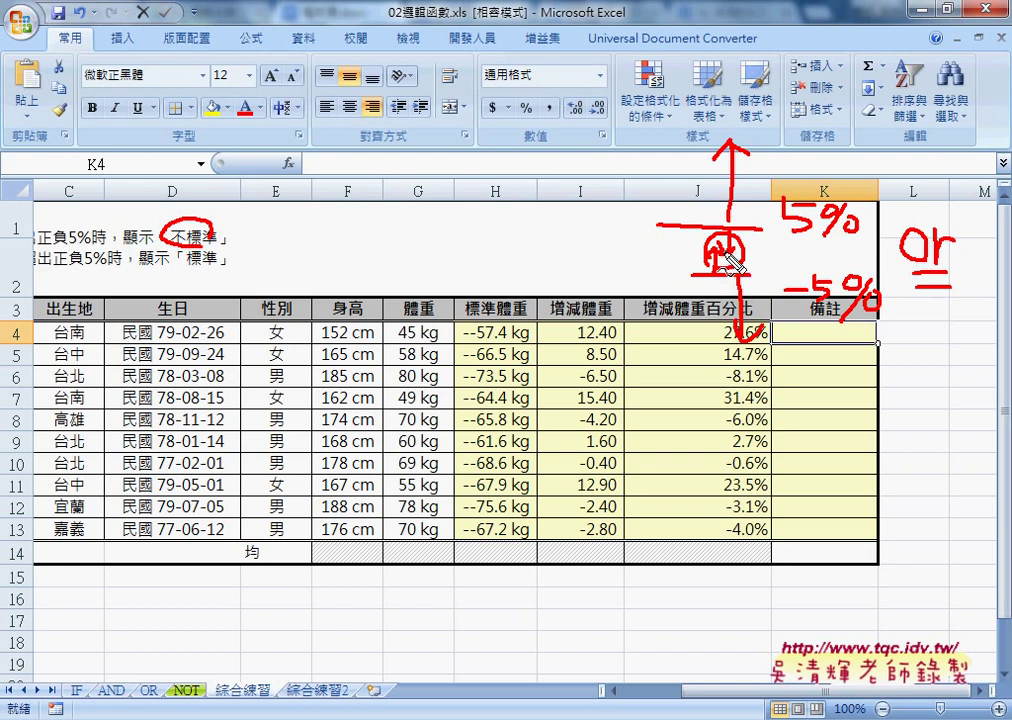
Clear the sketches and insert the IF function from the 邏輯 category into K4.
{"action": "key", "text": "Escape"}
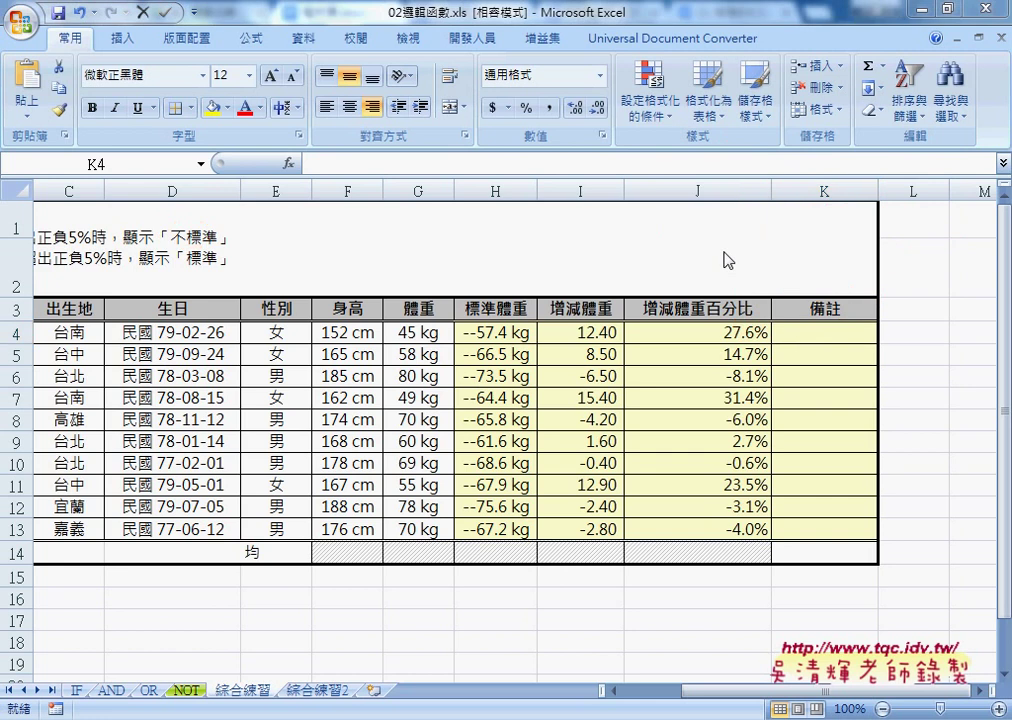
{"action": "left_click", "coordinate": [820, 334]}
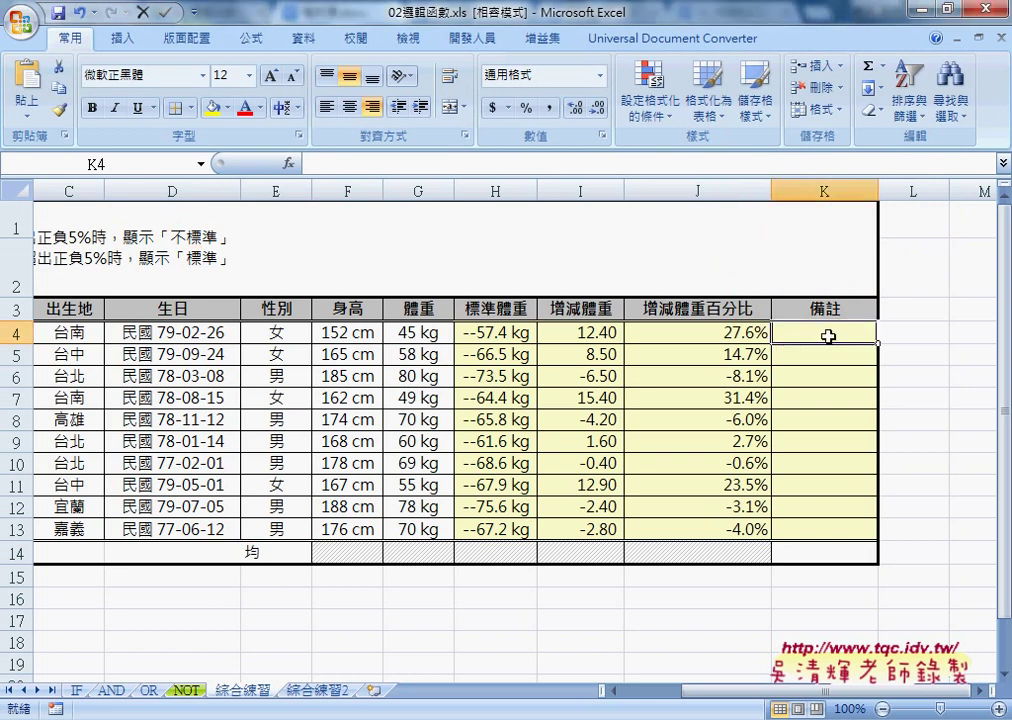
{"action": "left_click", "coordinate": [288, 163]}
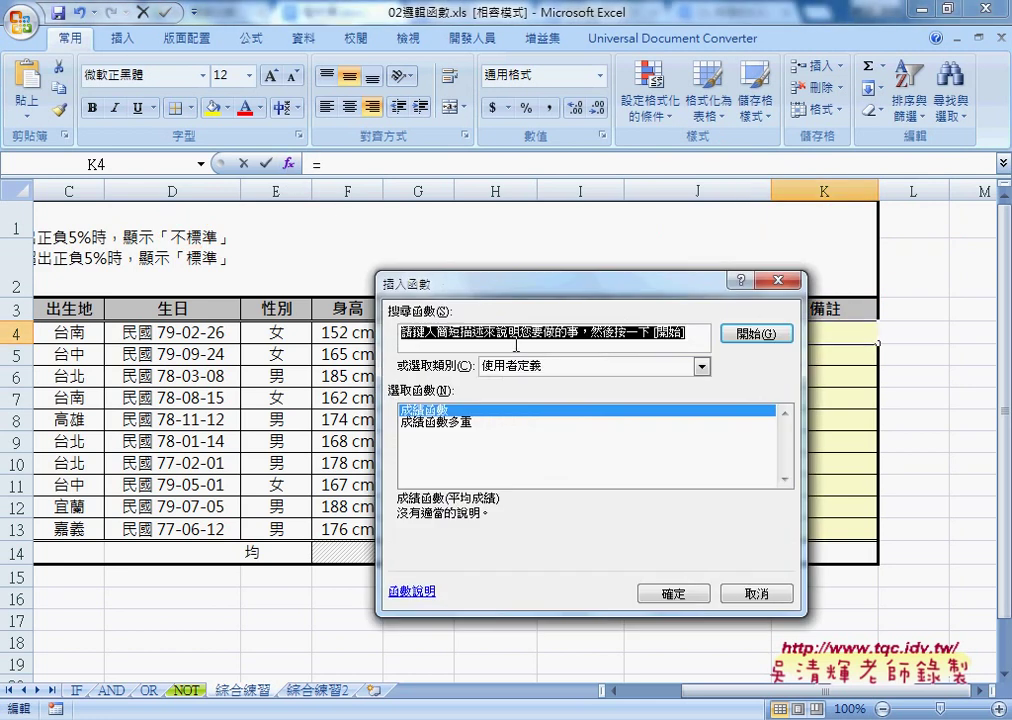
{"action": "left_click", "coordinate": [553, 368]}
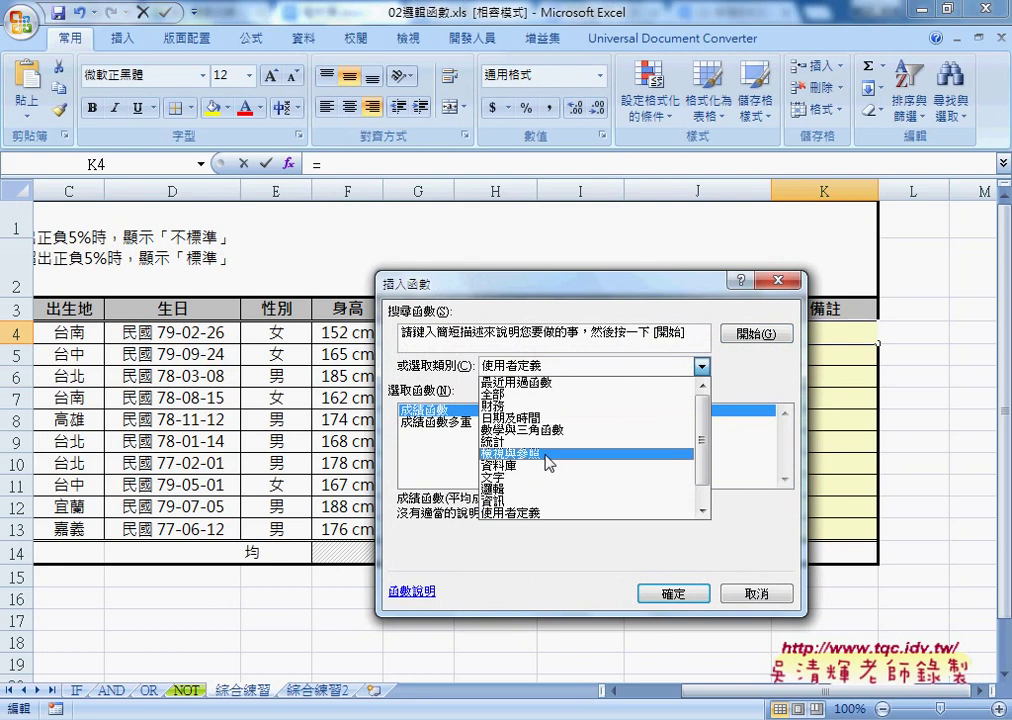
{"action": "left_click", "coordinate": [546, 490]}
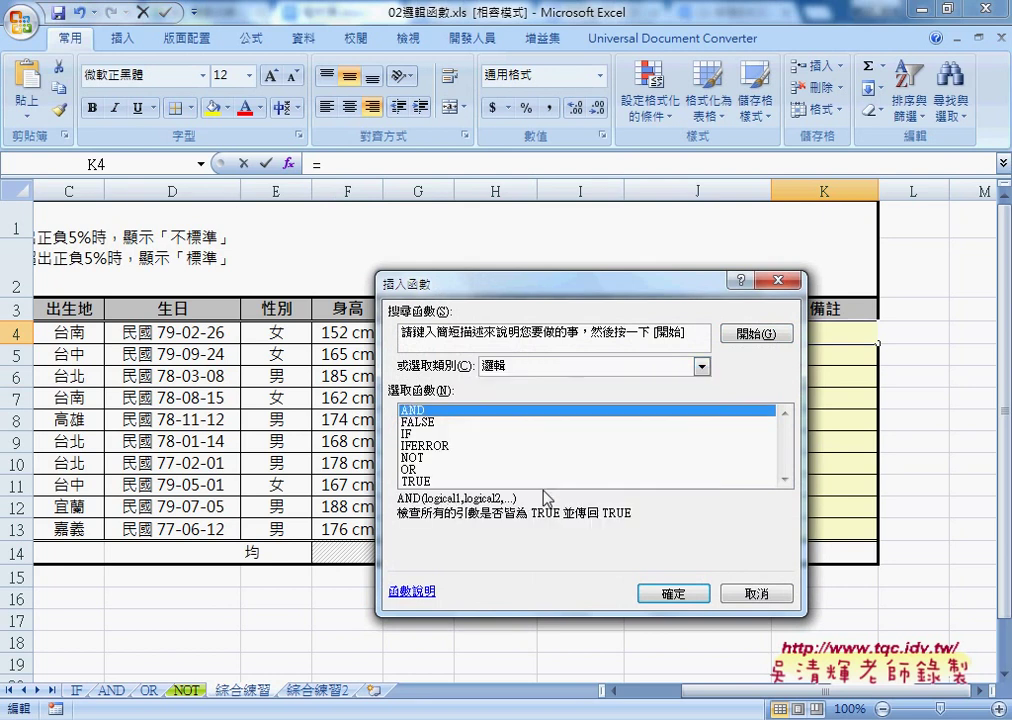
{"action": "left_click", "coordinate": [408, 433]}
{"action": "left_click", "coordinate": [672, 593]}
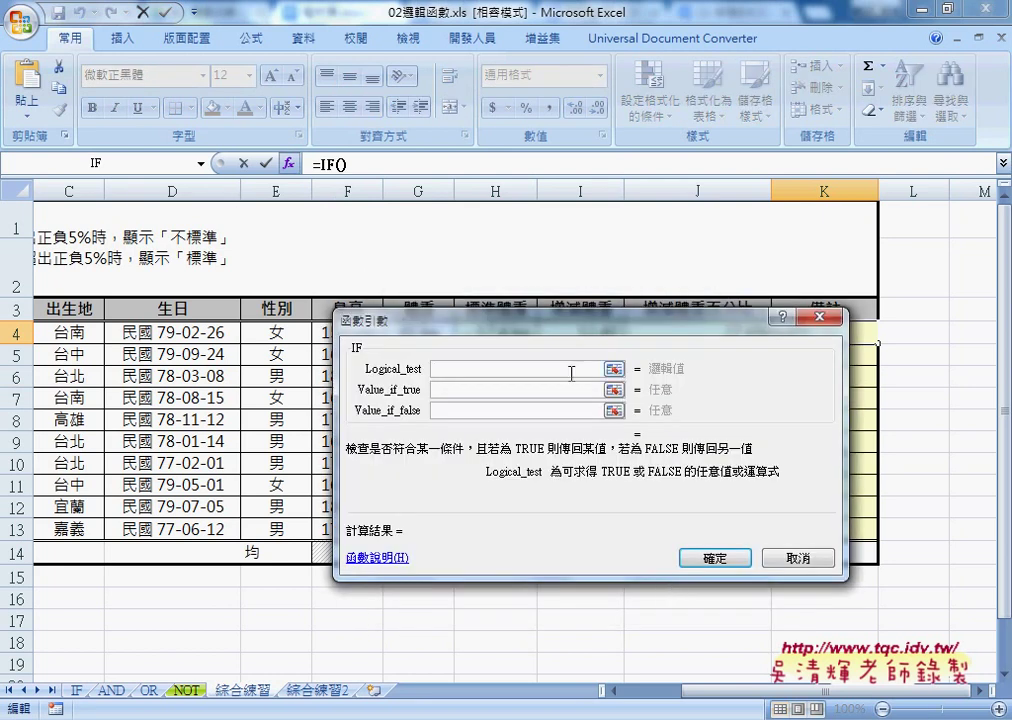
Type the IF logical test or(J4>5%,J4<-5%), inserting J4 by clicking the cell.
{"action": "left_click_drag", "start_coordinate": [570, 329], "coordinate": [366, 375]}
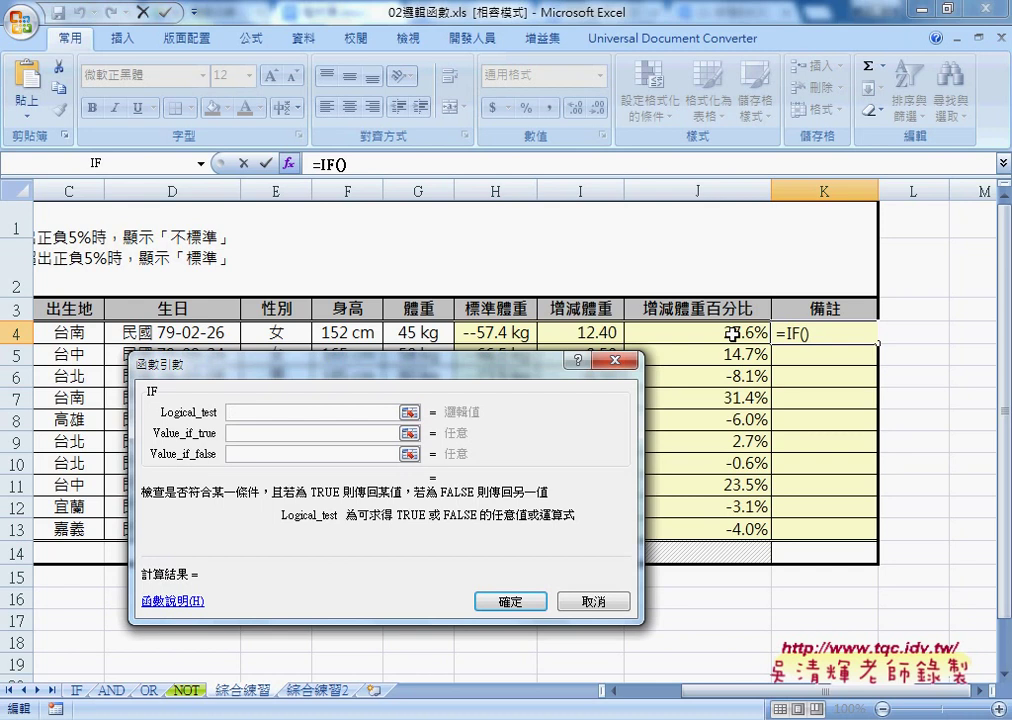
{"action": "left_click", "coordinate": [201, 164]}
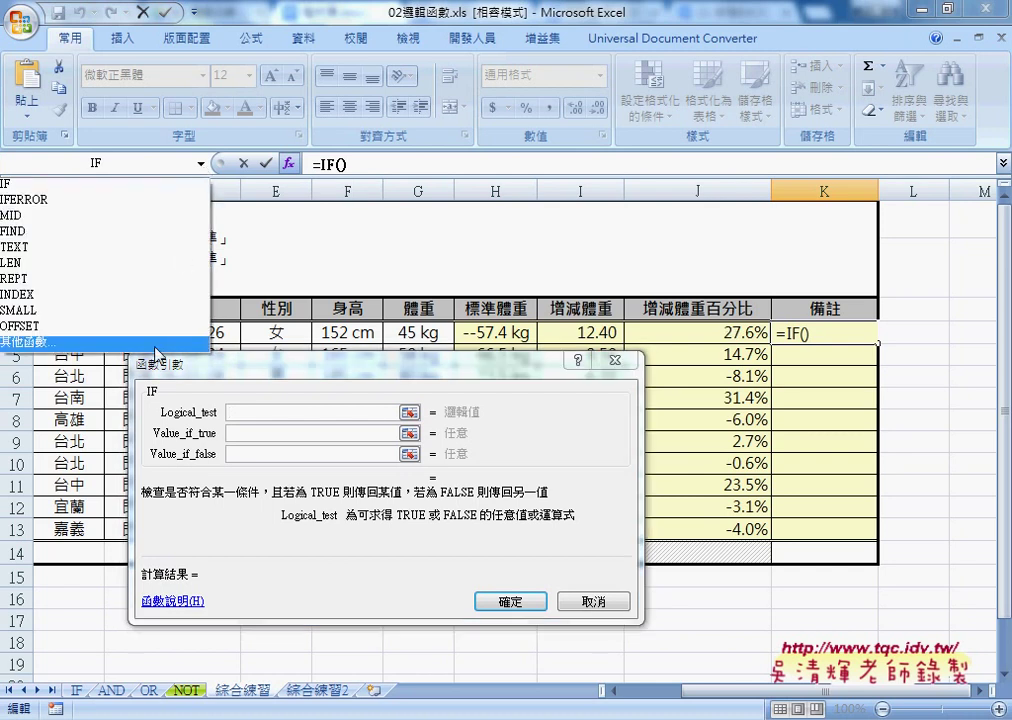
{"action": "left_click", "coordinate": [244, 413]}
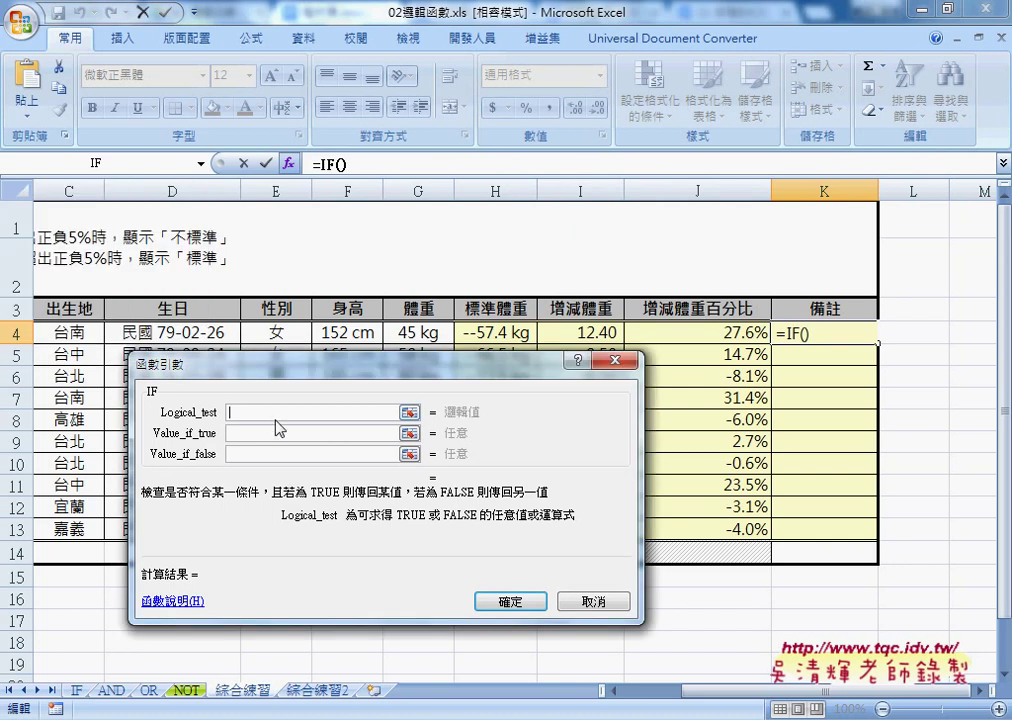
{"action": "type", "text": "o"}
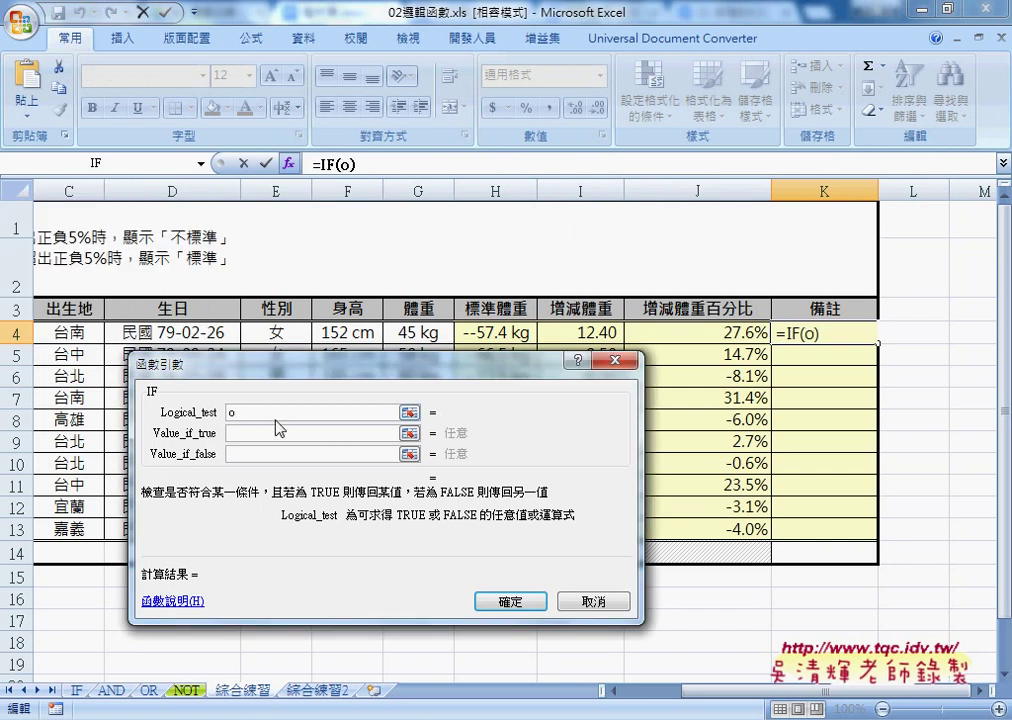
{"action": "type", "text": "r("}
{"action": "left_click", "coordinate": [738, 338]}
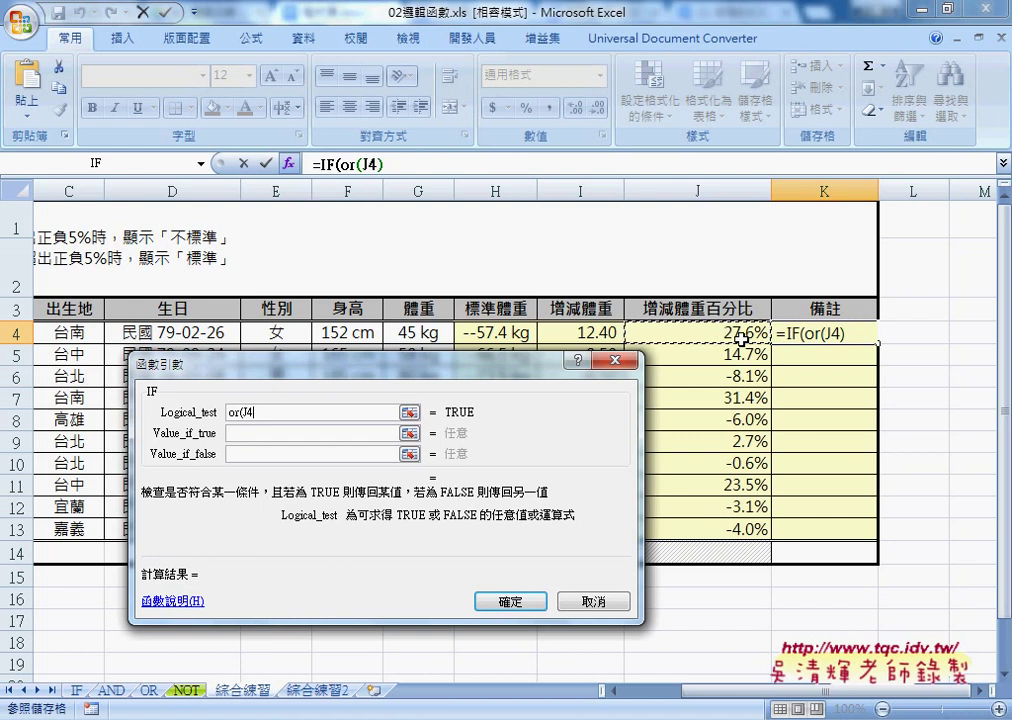
{"action": "type", "text": ">"}
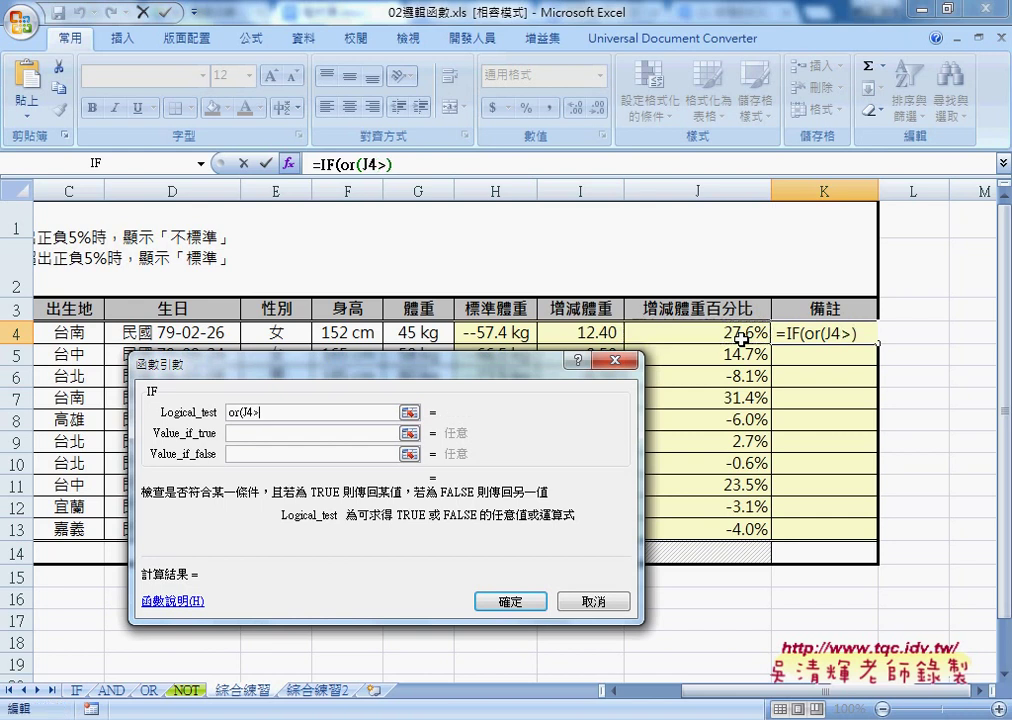
{"action": "type", "text": "5"}
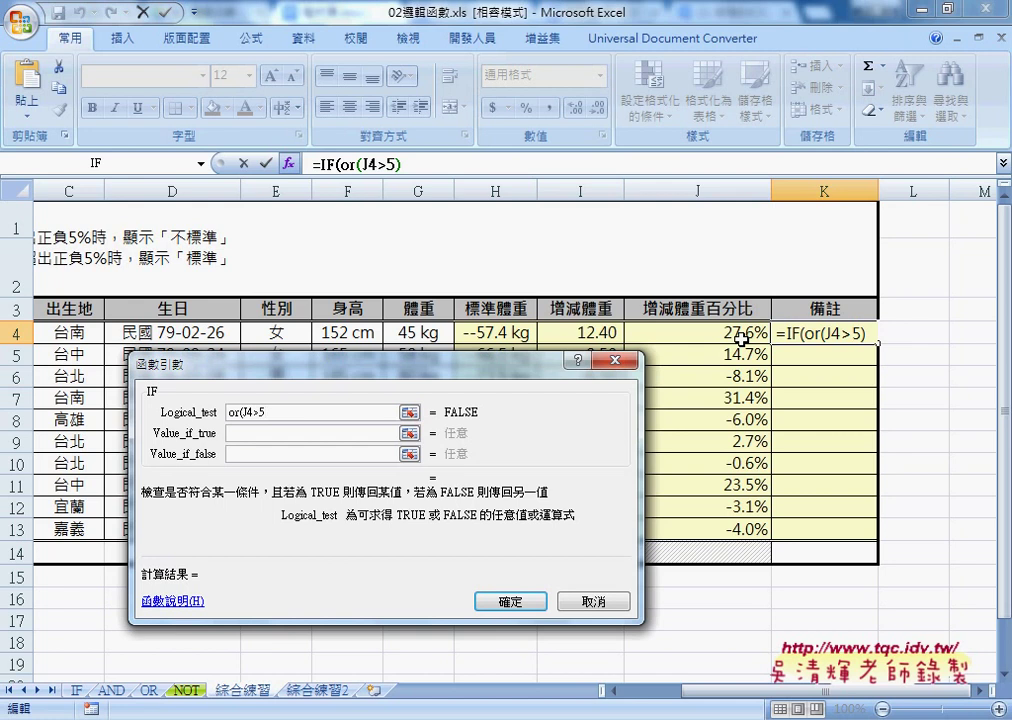
{"action": "type", "text": "%"}
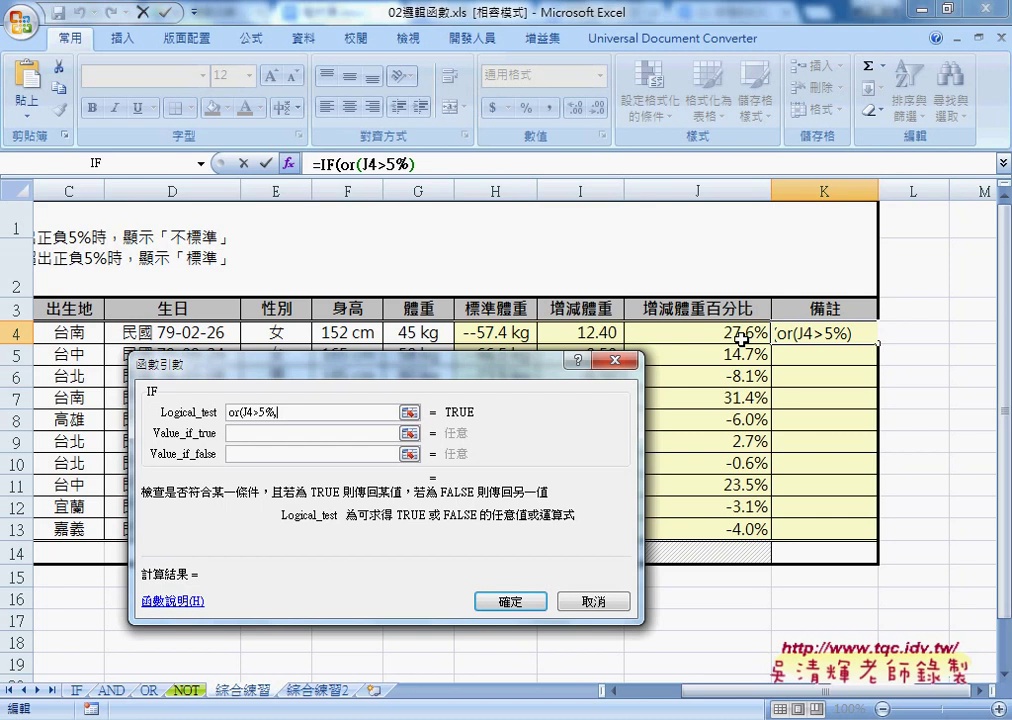
{"action": "type", "text": ","}
{"action": "left_click", "coordinate": [726, 332]}
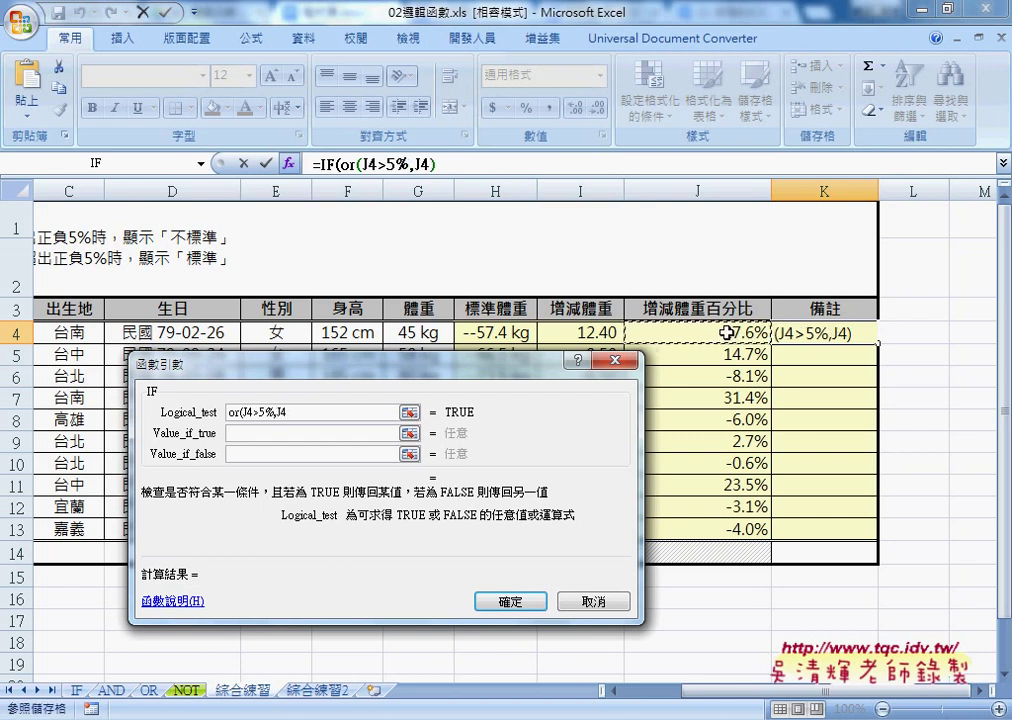
{"action": "type", "text": "<"}
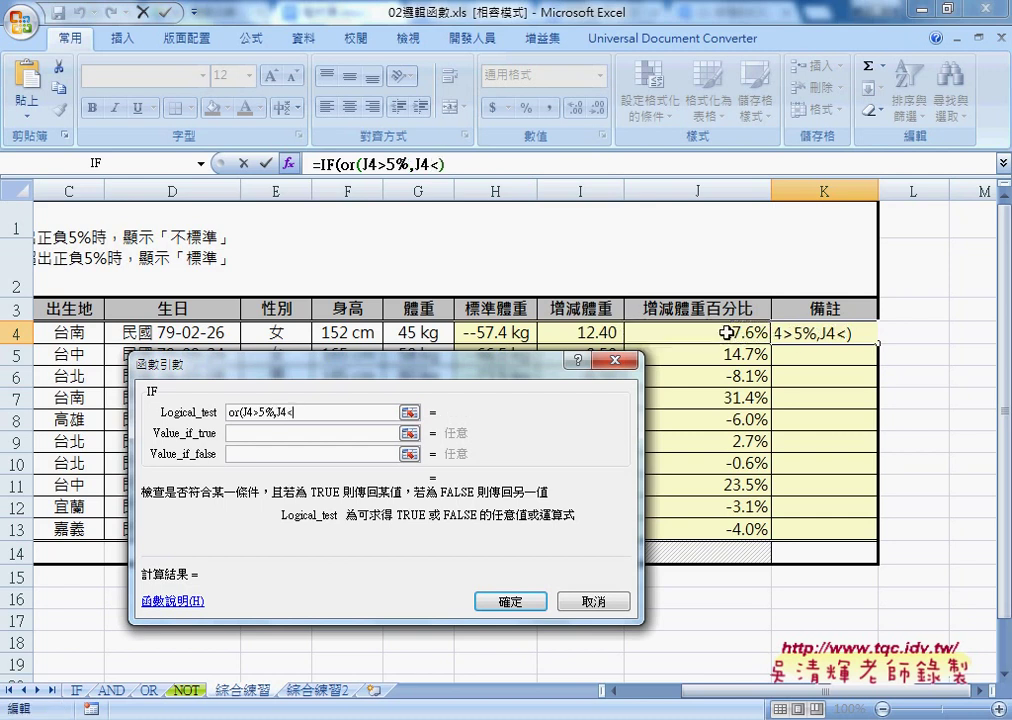
{"action": "type", "text": "-5"}
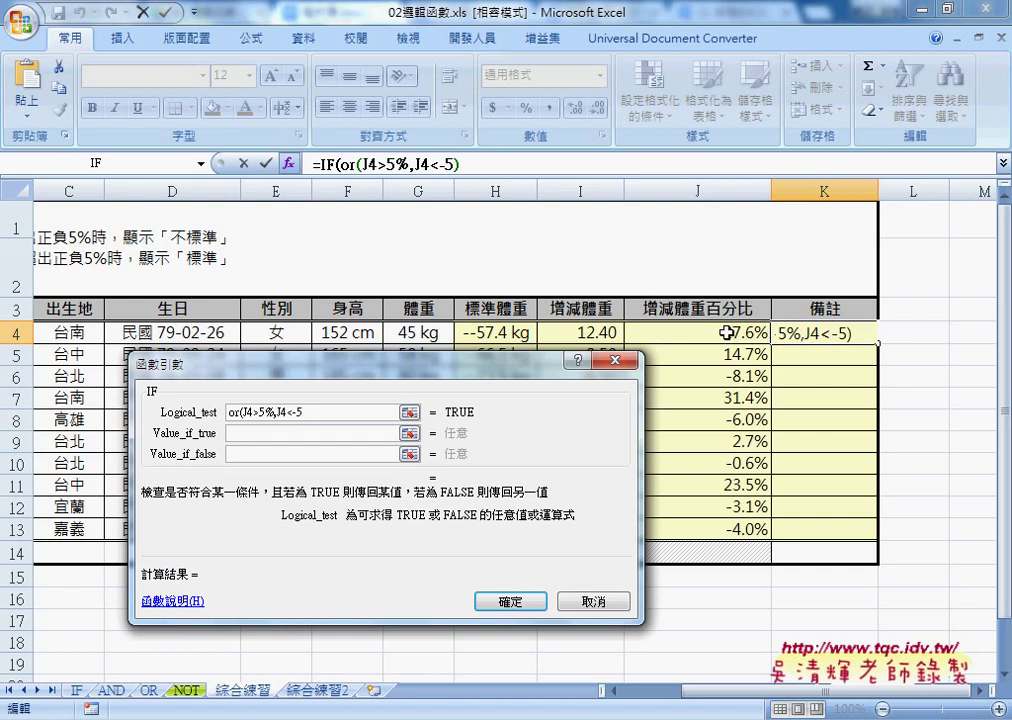
{"action": "type", "text": "%"}
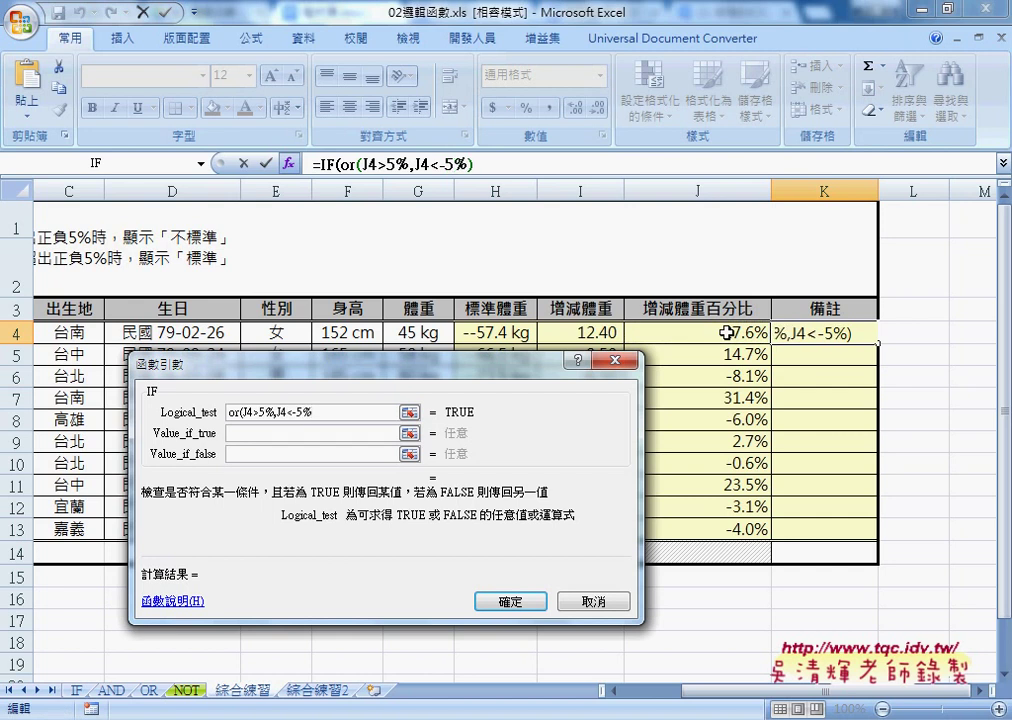
{"action": "type", "text": ")"}
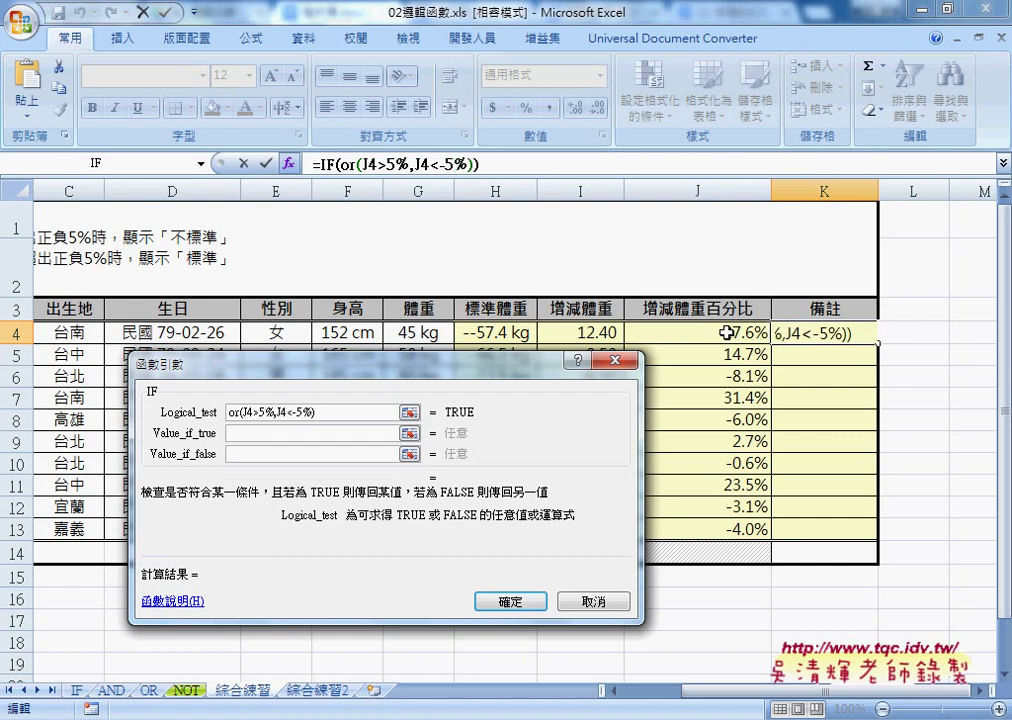
Set Value_if_true to 不標準 and Value_if_false to 標準, then confirm the IF formula.
{"action": "double_click", "coordinate": [235, 412]}
{"action": "left_click_drag", "start_coordinate": [241, 412], "coordinate": [273, 413]}
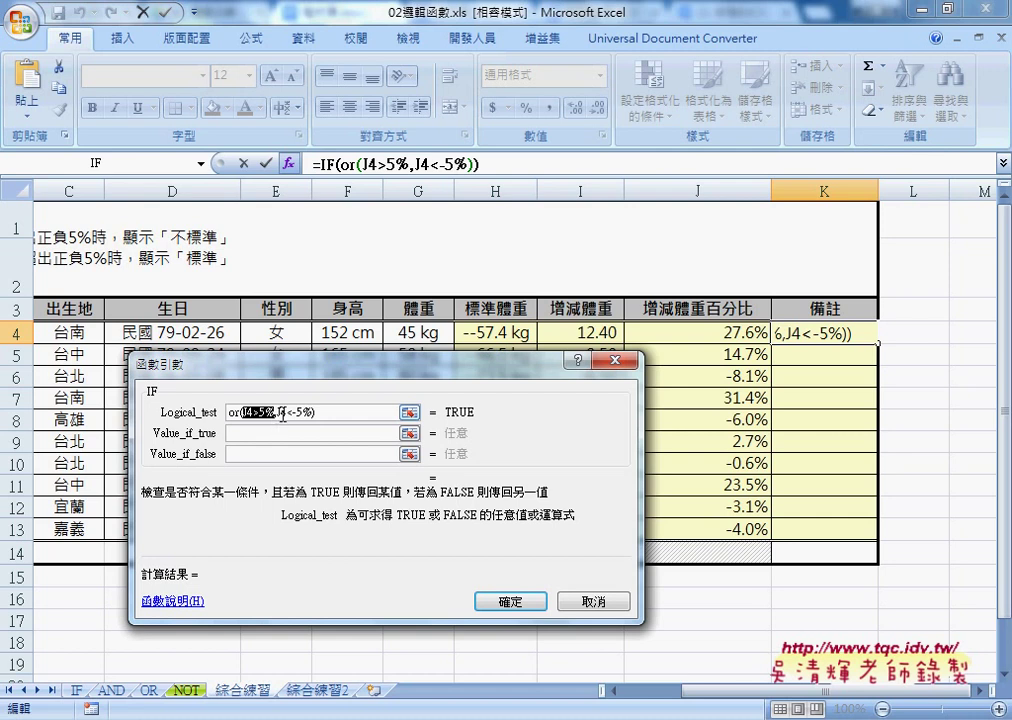
{"action": "left_click", "coordinate": [320, 412]}
{"action": "left_click", "coordinate": [302, 433]}
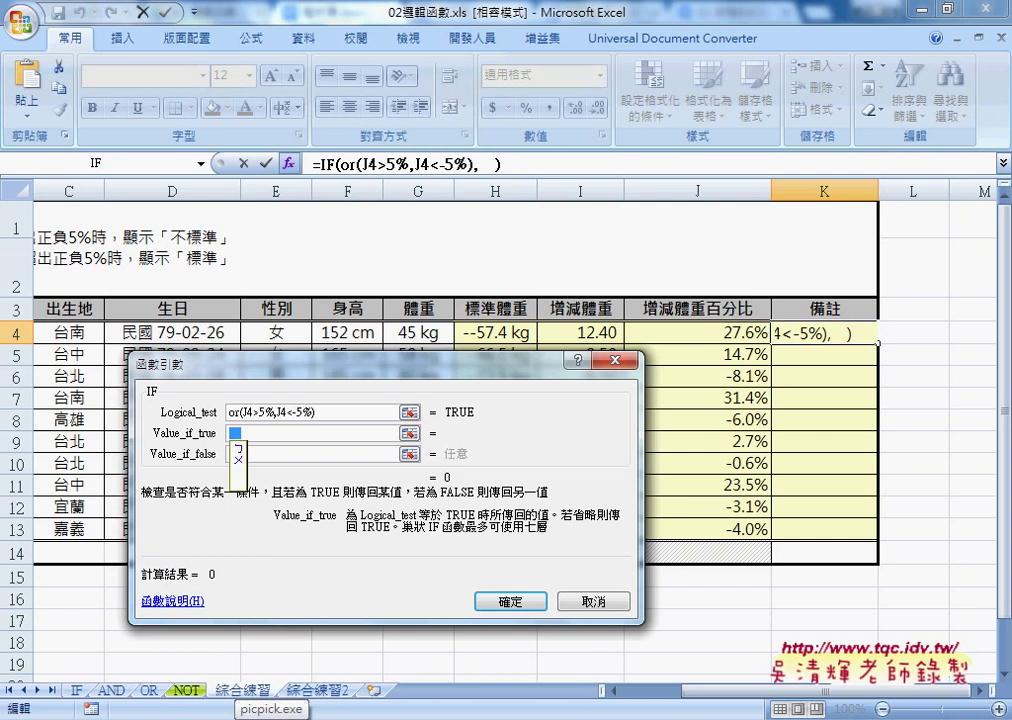
{"action": "type", "text": "不標"}
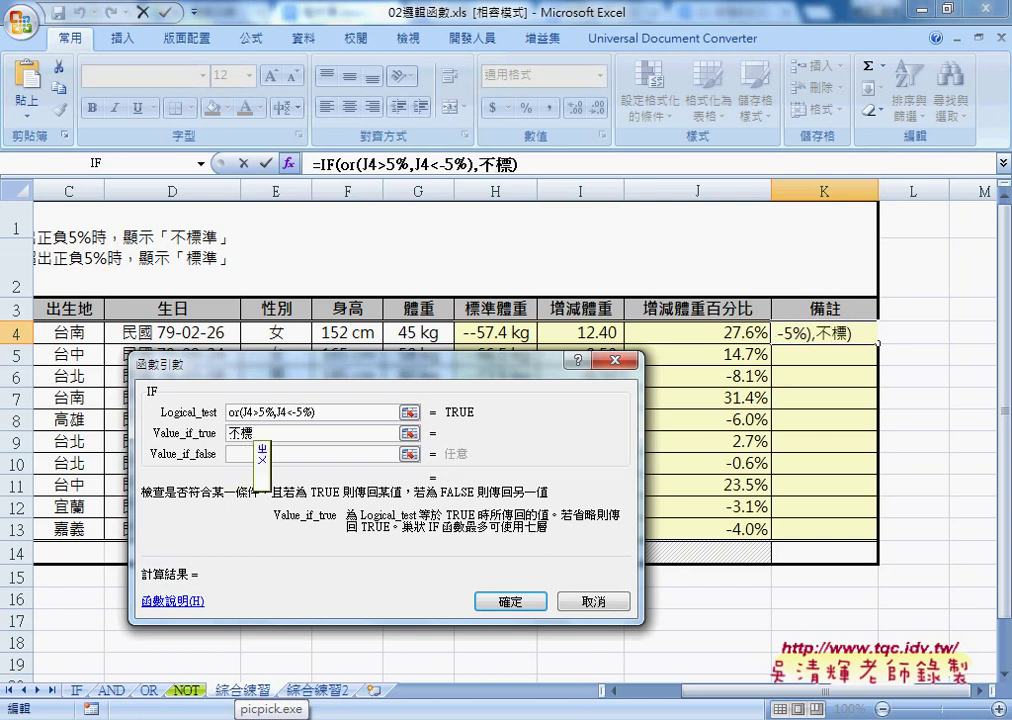
{"action": "type", "text": "準"}
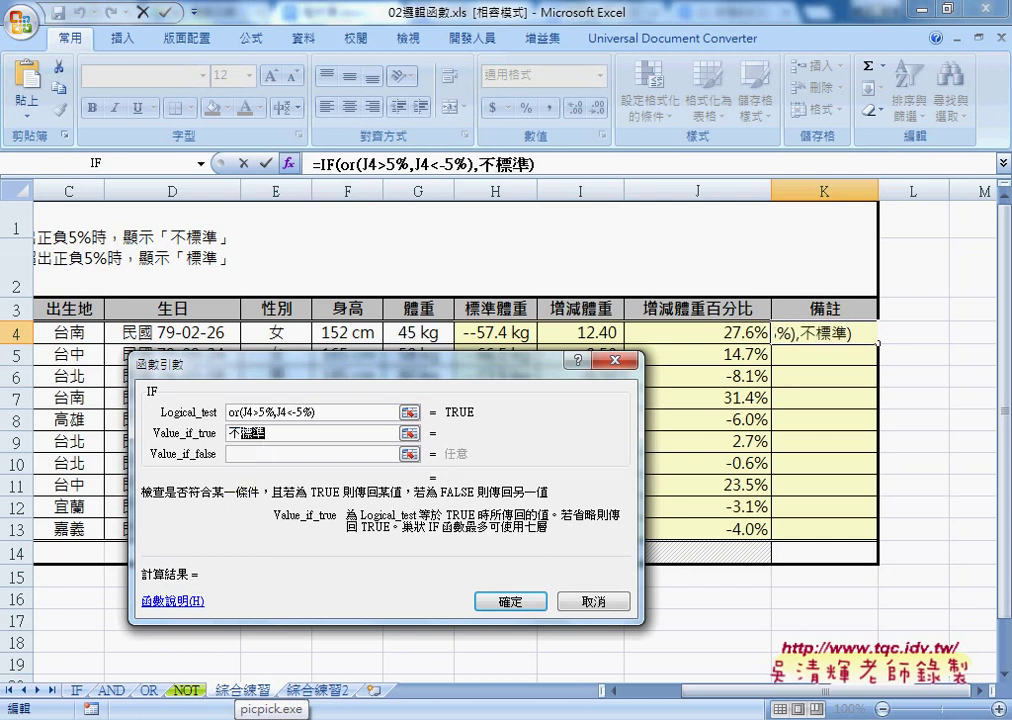
{"action": "key", "text": "Tab"}
{"action": "type", "text": "標準"}
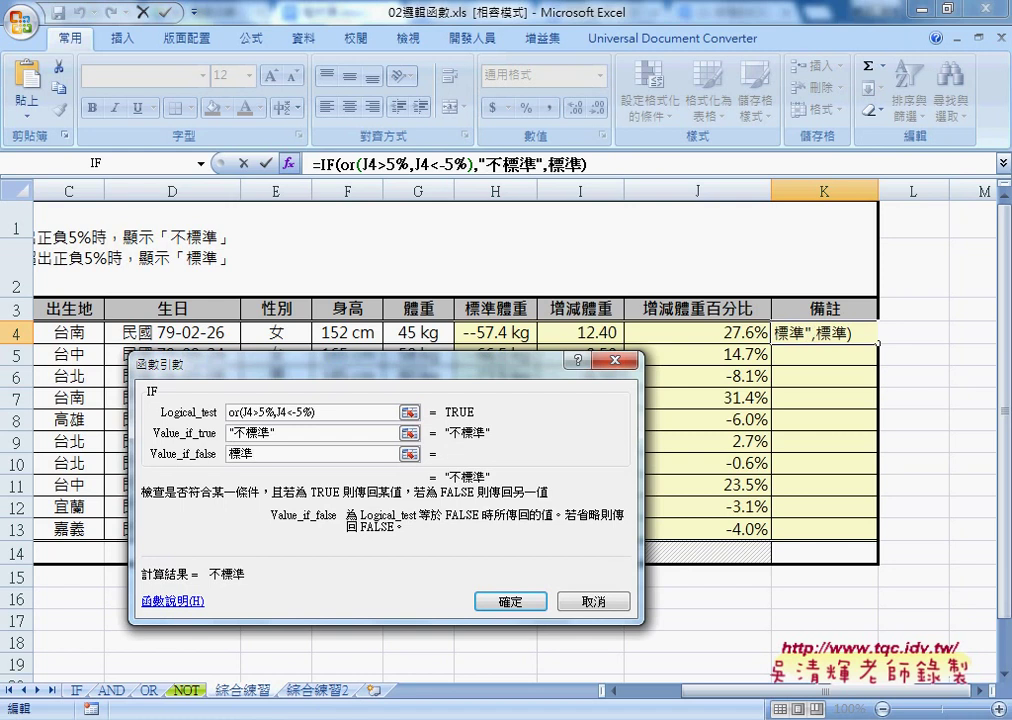
{"action": "left_click", "coordinate": [289, 437]}
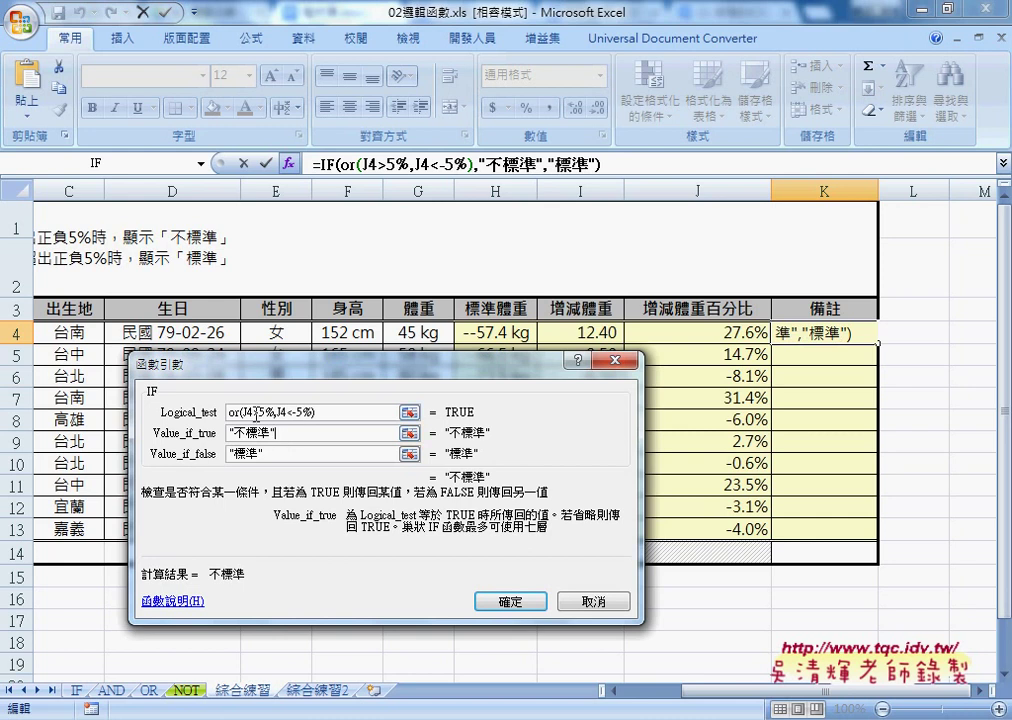
{"action": "left_click", "coordinate": [518, 601]}
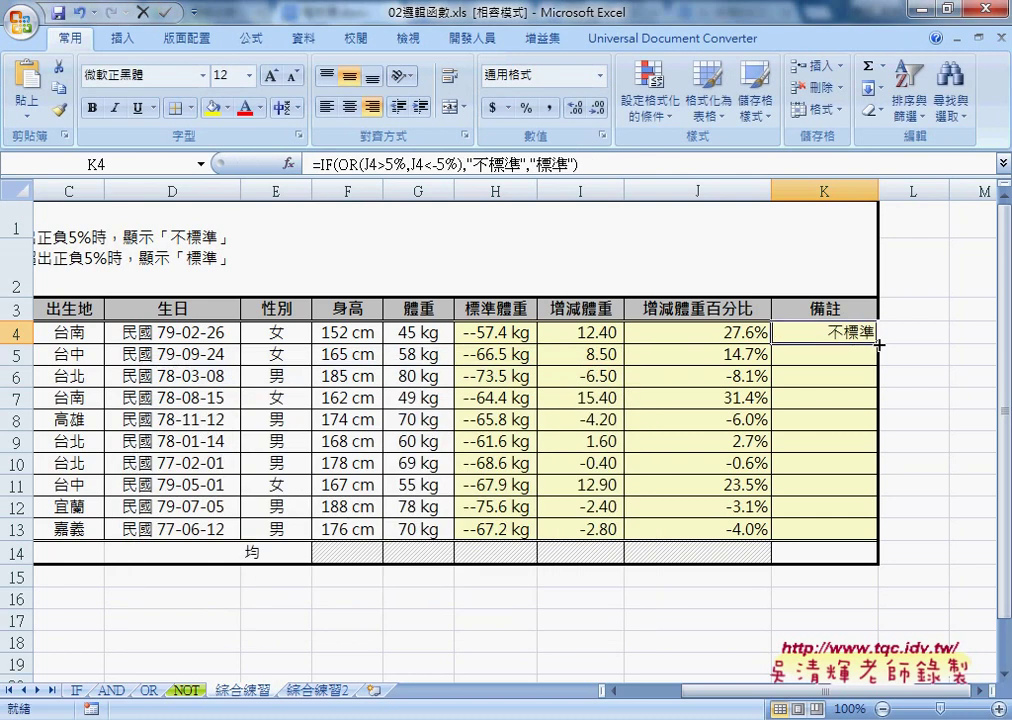
Fill K4's formula down to K13 and check the J9:J13 percentages against the remarks.
{"action": "left_click_drag", "start_coordinate": [877, 342], "coordinate": [847, 542]}
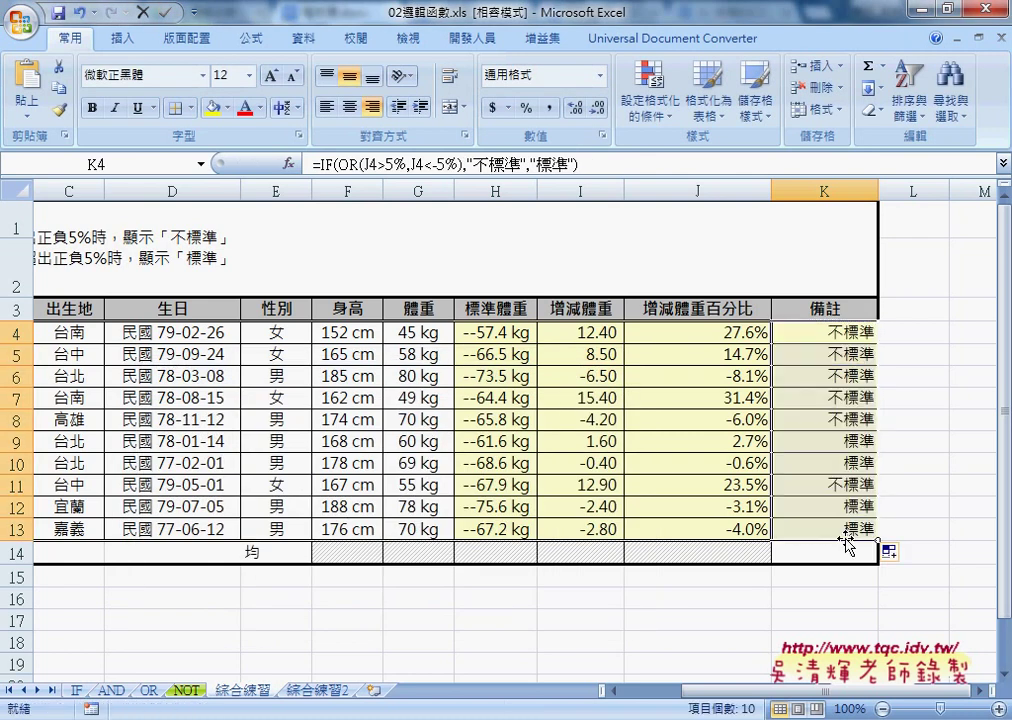
{"action": "left_click_drag", "start_coordinate": [745, 445], "coordinate": [742, 461]}
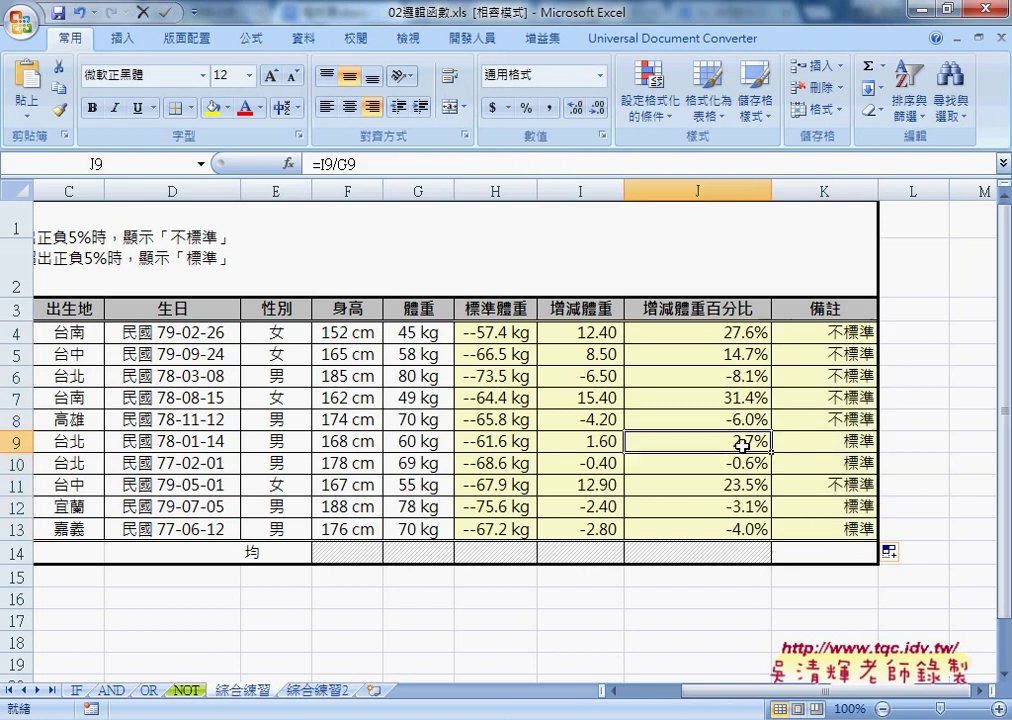
{"action": "left_click_drag", "start_coordinate": [745, 510], "coordinate": [741, 526]}
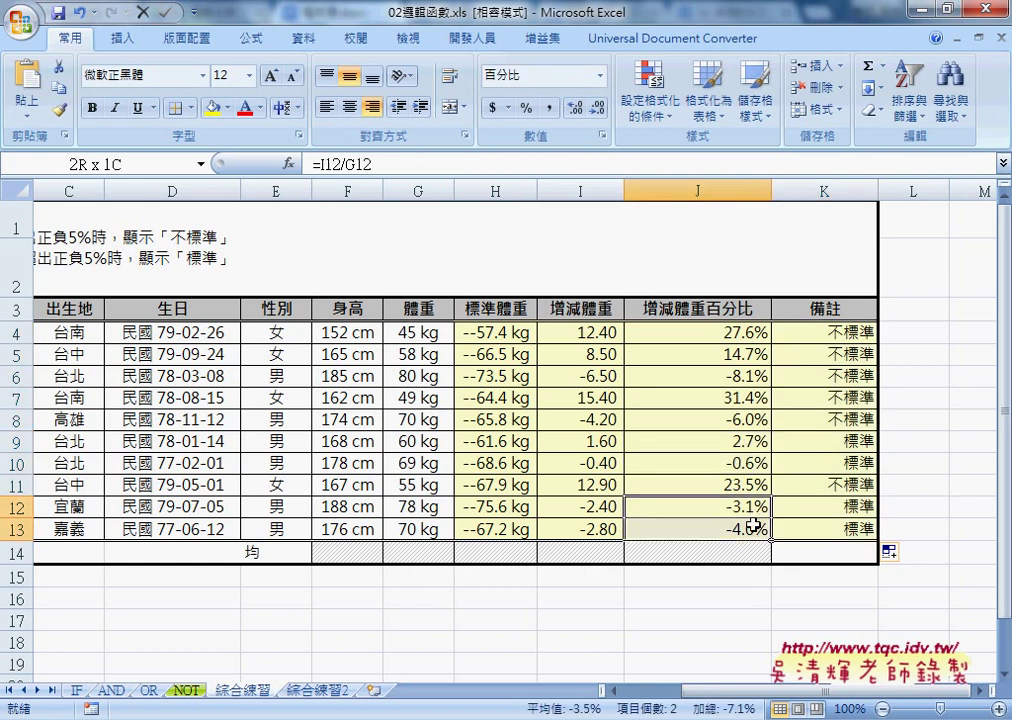
{"action": "left_click", "coordinate": [754, 489]}
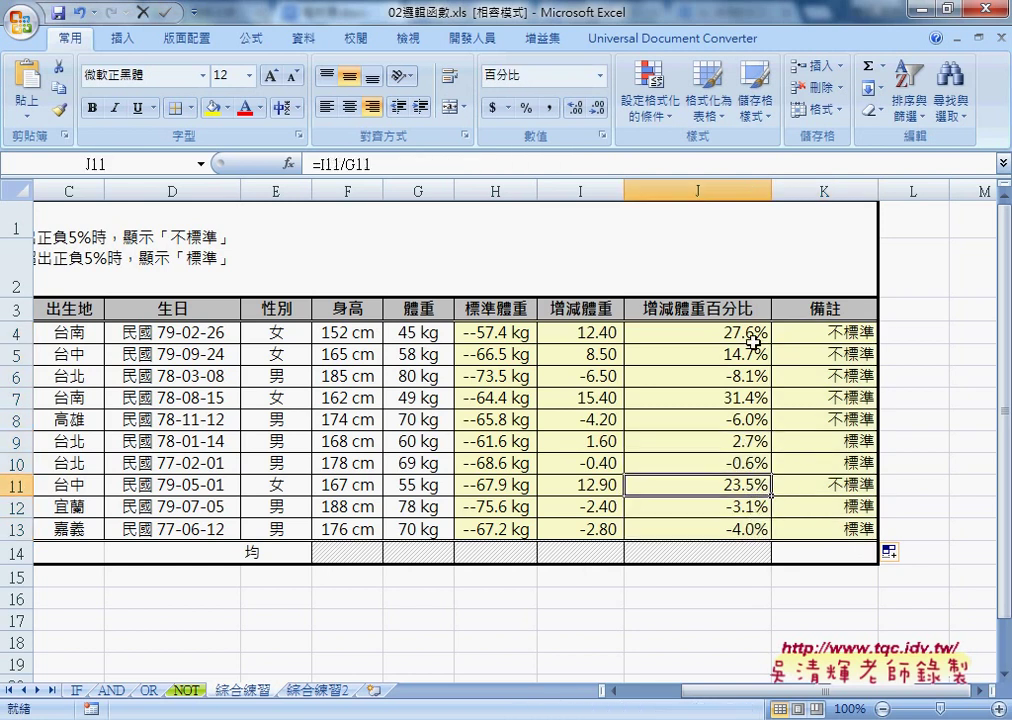
{"action": "left_click", "coordinate": [862, 337]}
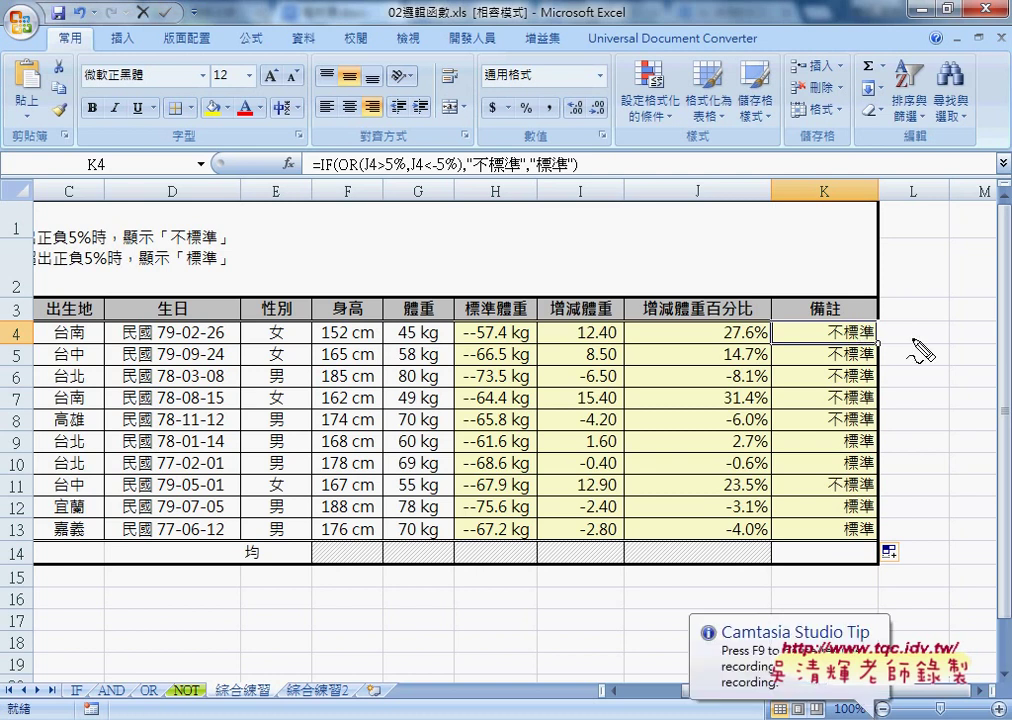
{"action": "mouse_move", "coordinate": [476, 256]}
{"action": "left_mouse_down"}
{"action": "mouse_move", "coordinate": [565, 256]}
{"action": "mouse_move", "coordinate": [528, 195]}
{"action": "mouse_move", "coordinate": [545, 213]}
{"action": "left_mouse_up"}
{"action": "left_click_drag", "start_coordinate": [543, 292], "coordinate": [543, 338]}
{"action": "left_click_drag", "start_coordinate": [531, 322], "coordinate": [553, 322]}
{"action": "left_click_drag", "start_coordinate": [486, 292], "coordinate": [558, 290]}
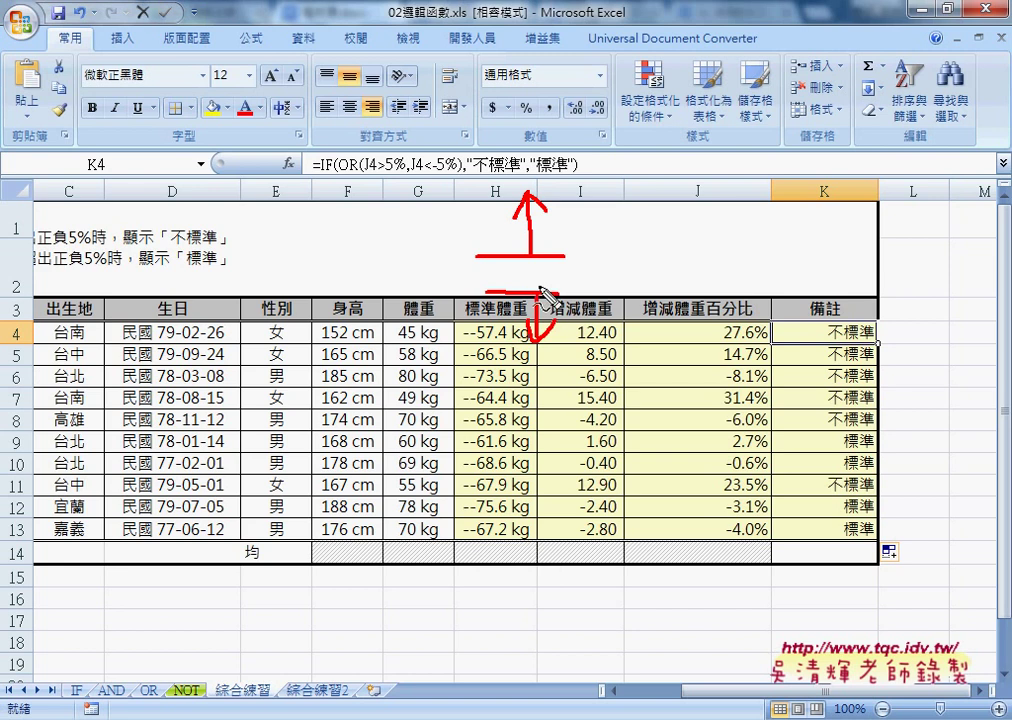
{"action": "left_click_drag", "start_coordinate": [550, 266], "coordinate": [558, 286]}
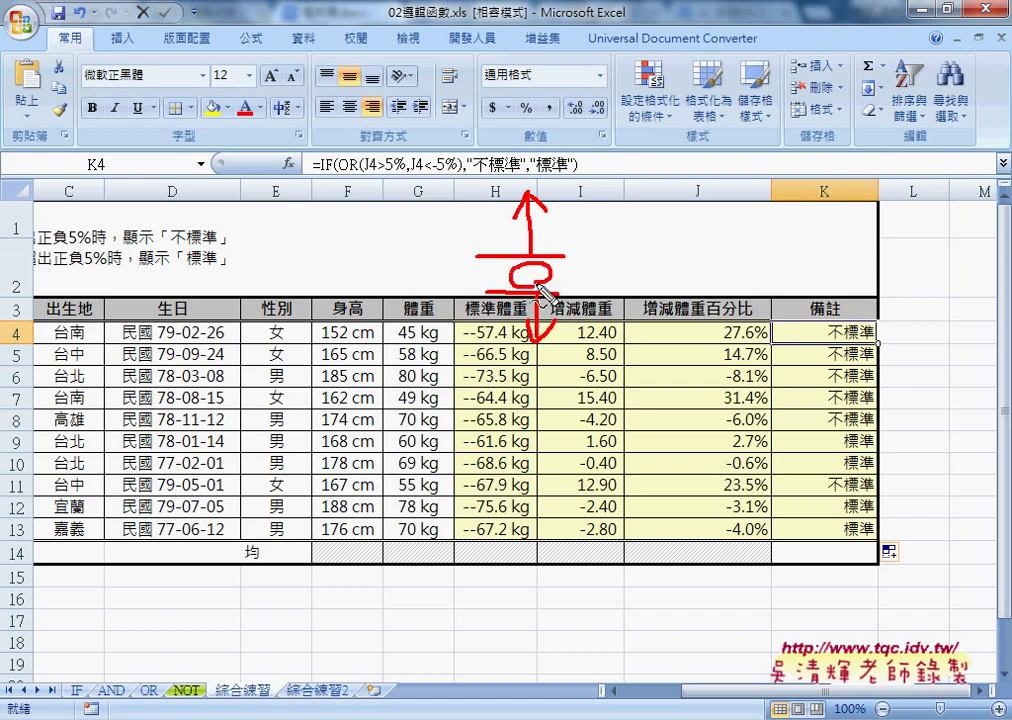
{"action": "left_click_drag", "start_coordinate": [187, 265], "coordinate": [215, 265]}
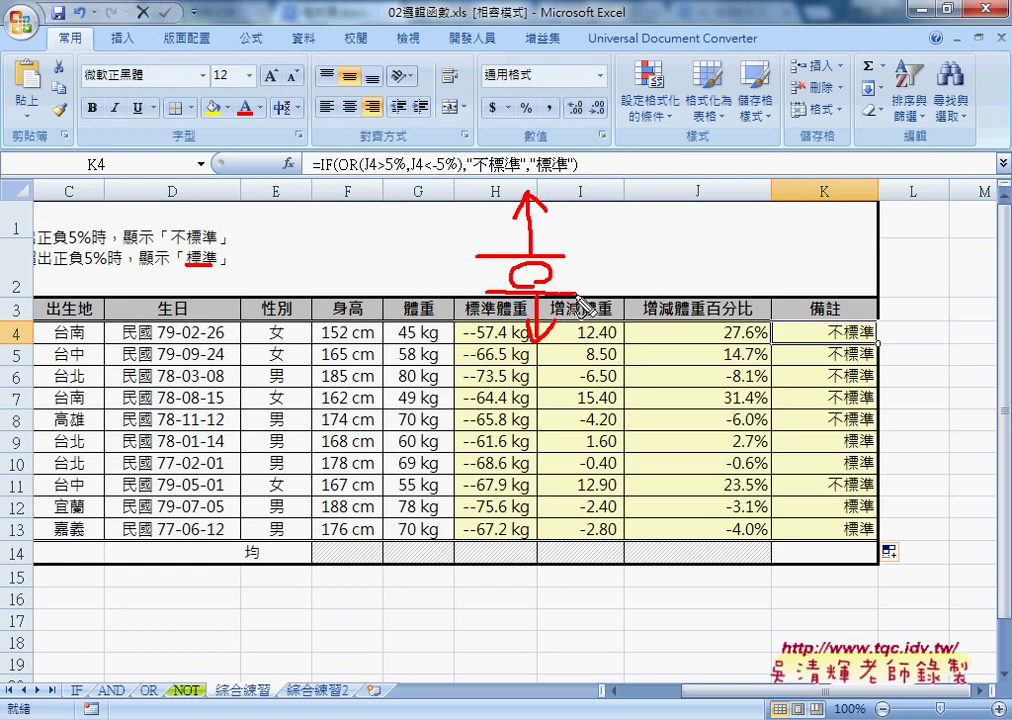
{"action": "mouse_move", "coordinate": [573, 296]}
{"action": "left_mouse_down"}
{"action": "mouse_move", "coordinate": [573, 267]}
{"action": "mouse_move", "coordinate": [582, 276]}
{"action": "left_mouse_up"}
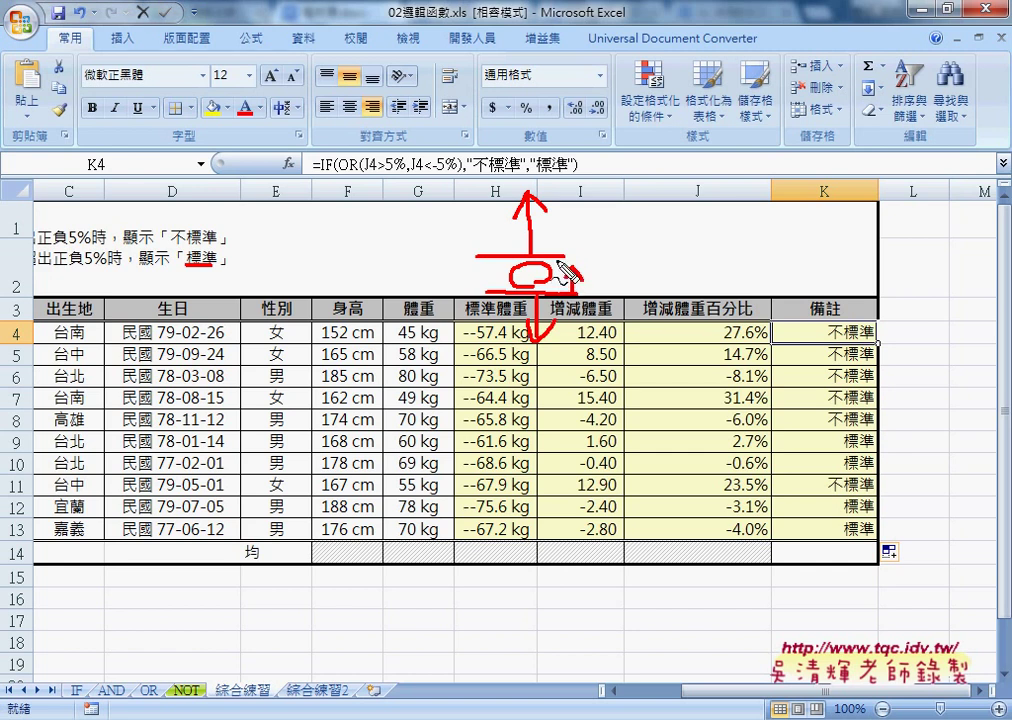
{"action": "mouse_move", "coordinate": [567, 255]}
{"action": "left_mouse_down"}
{"action": "mouse_move", "coordinate": [618, 255]}
{"action": "mouse_move", "coordinate": [582, 286]}
{"action": "left_mouse_up"}
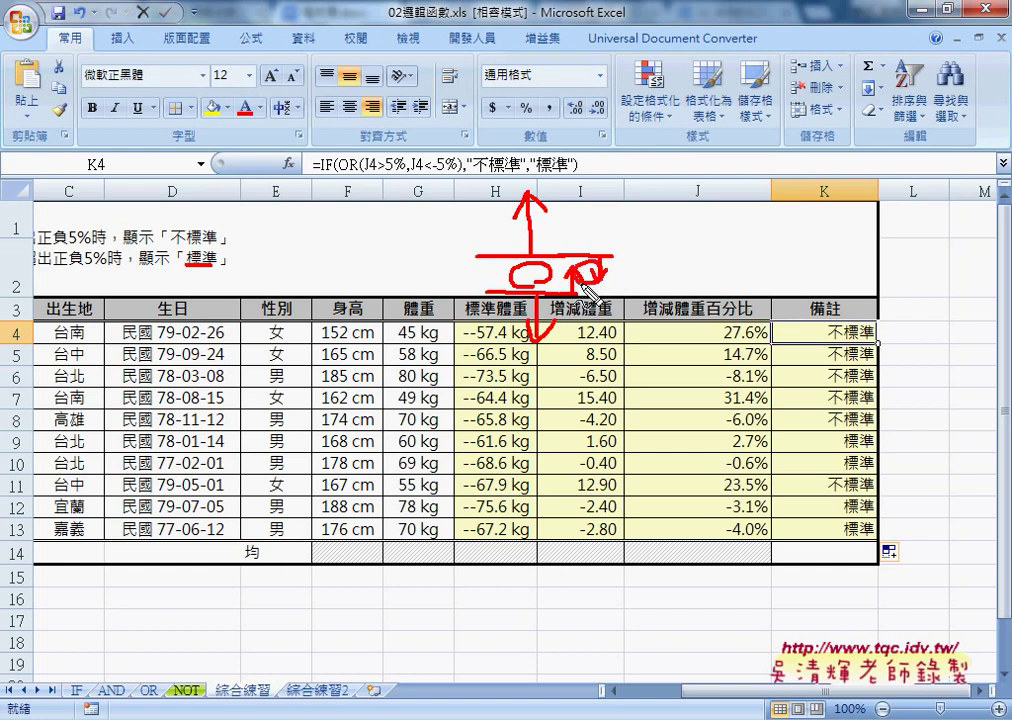
{"action": "mouse_move", "coordinate": [622, 278]}
{"action": "left_mouse_down"}
{"action": "mouse_move", "coordinate": [646, 276]}
{"action": "mouse_move", "coordinate": [645, 266]}
{"action": "mouse_move", "coordinate": [661, 282]}
{"action": "mouse_move", "coordinate": [716, 280]}
{"action": "left_mouse_up"}
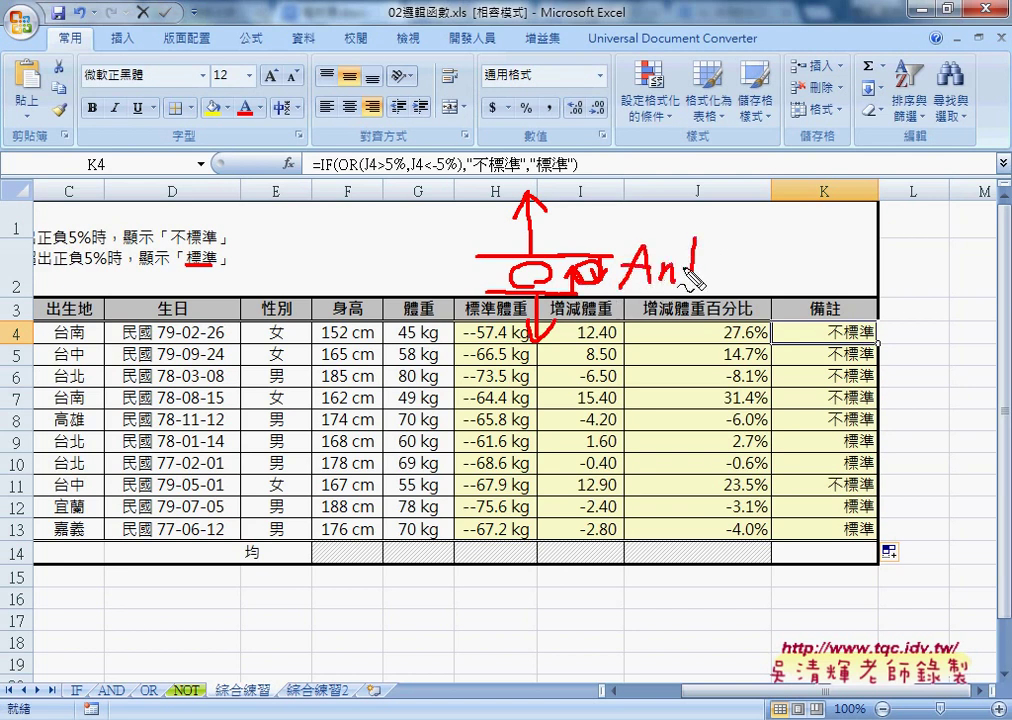